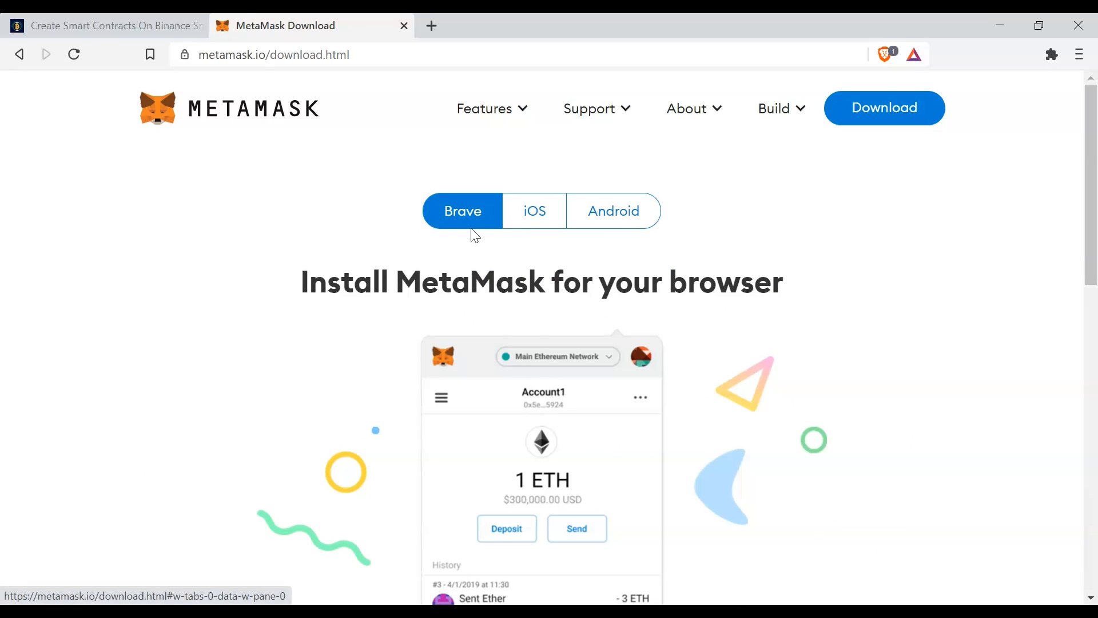
# - Install the MetaMask extension for Brave from its Chrome Web Store page
pyautogui.scroll(-10, 334, 336)
pyautogui.scroll(2, 343, 352)
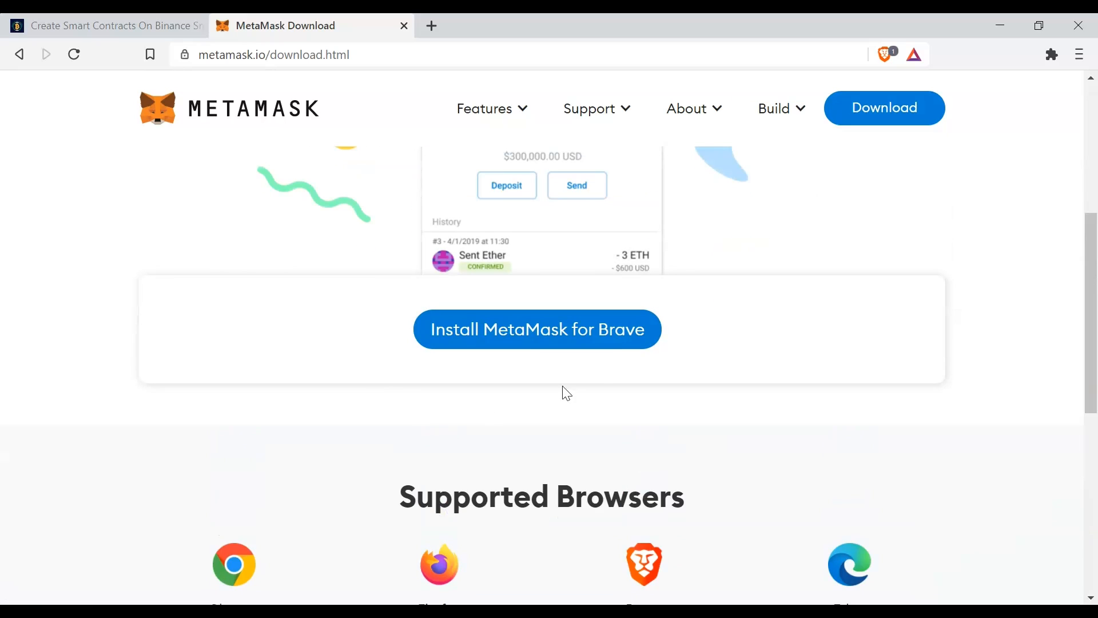
pyautogui.click(536, 334)
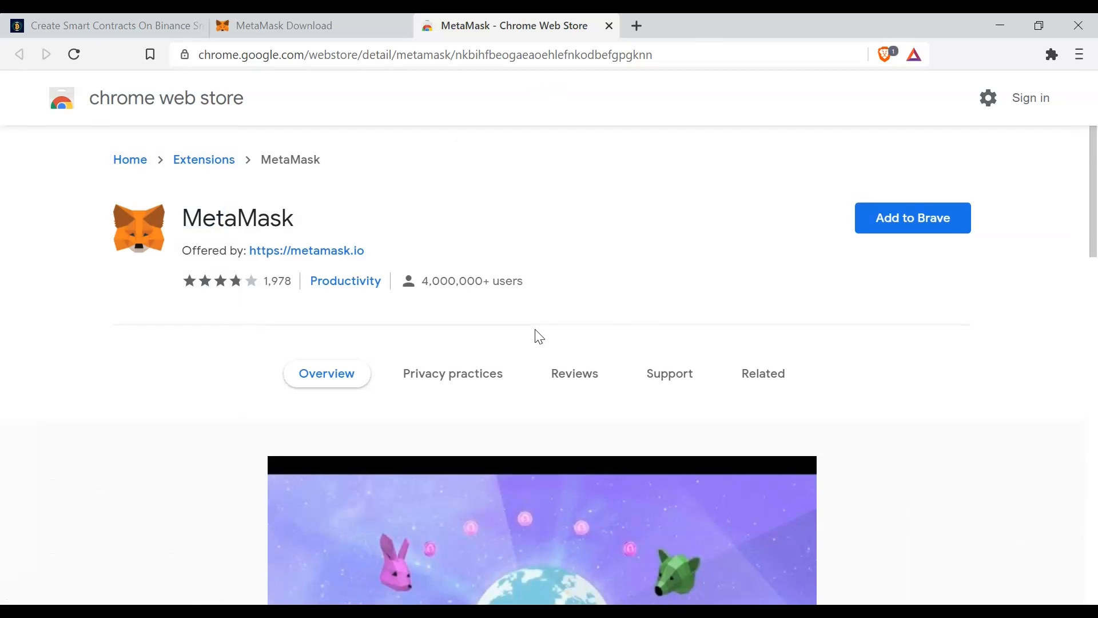
pyautogui.click(917, 223)
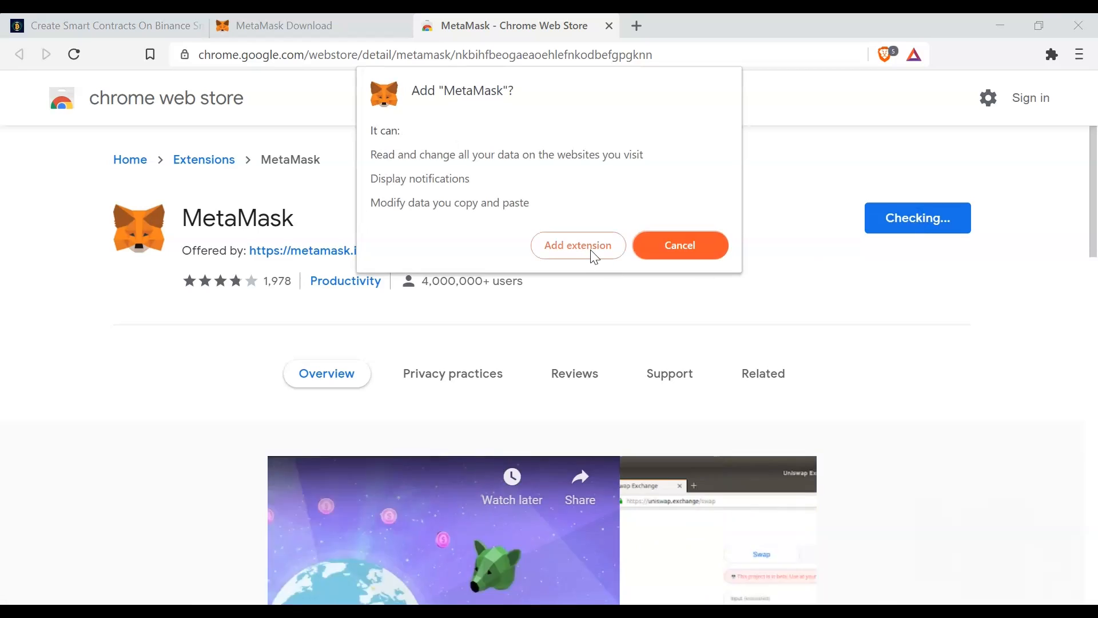
pyautogui.click(594, 251)
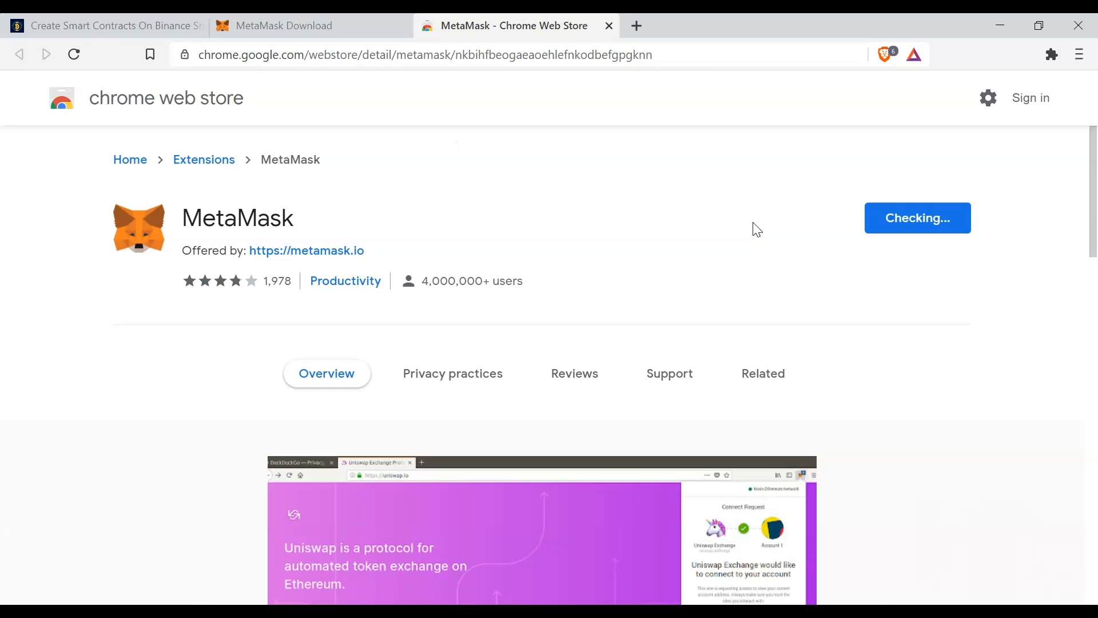
pyautogui.scroll(-3, 434, 277)
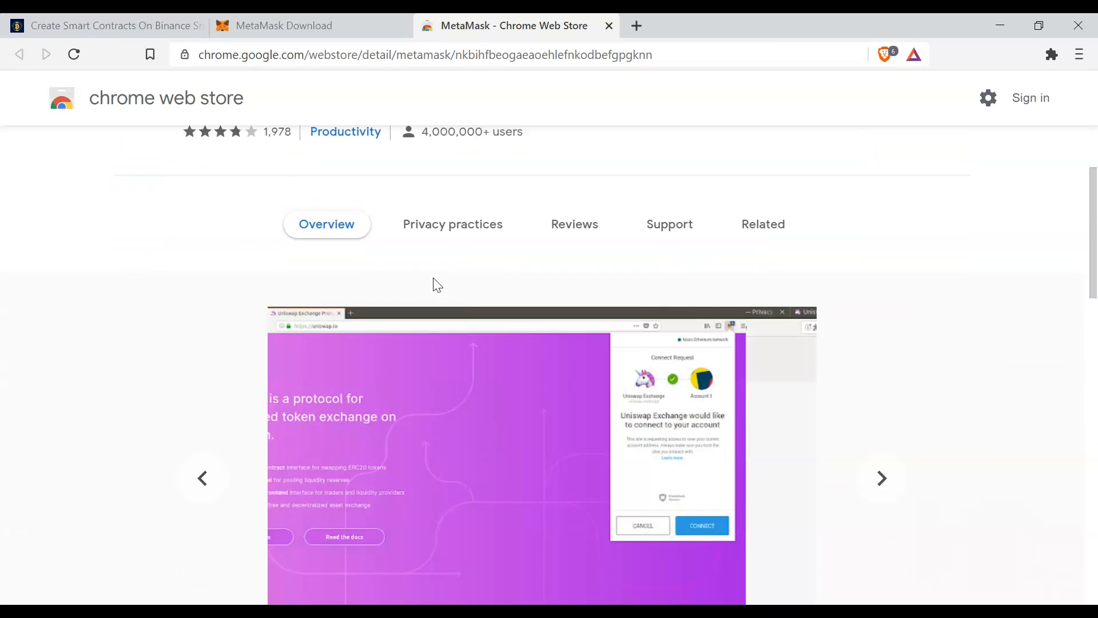
pyautogui.scroll(3, 433, 277)
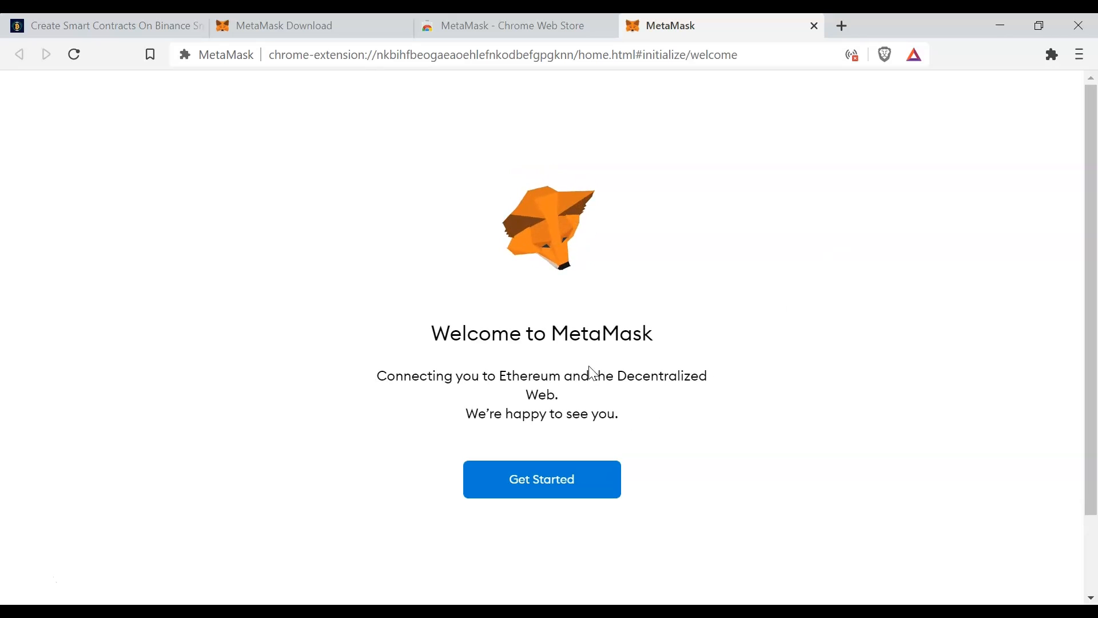
# - Start setting up MetaMask, choose to create a new wallet, and agree to share usage data
pyautogui.click(546, 493)
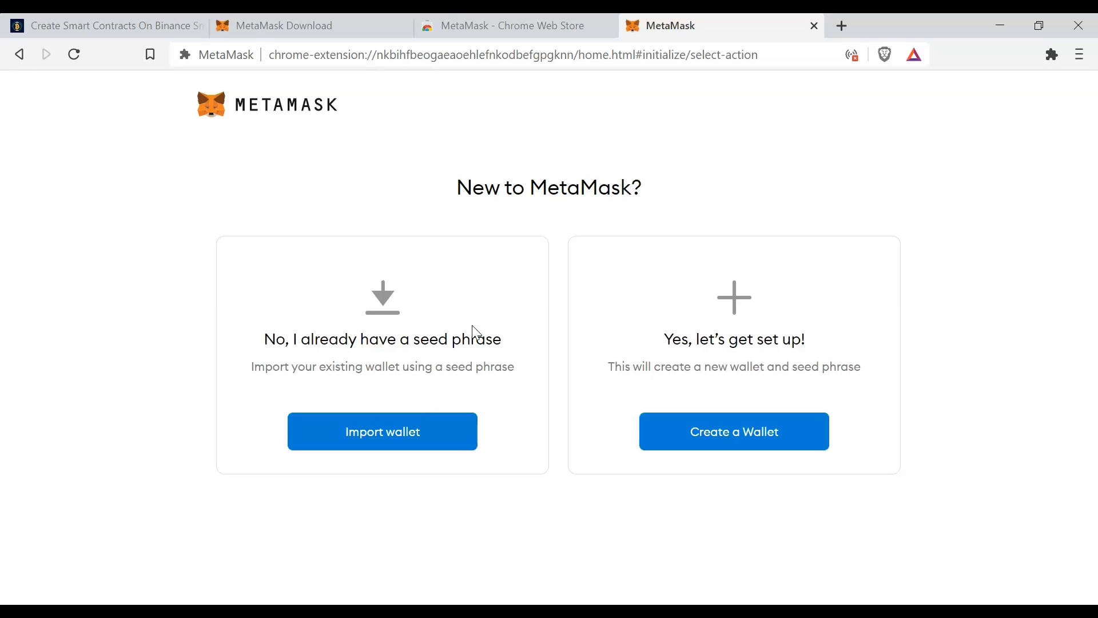
pyautogui.click(751, 441)
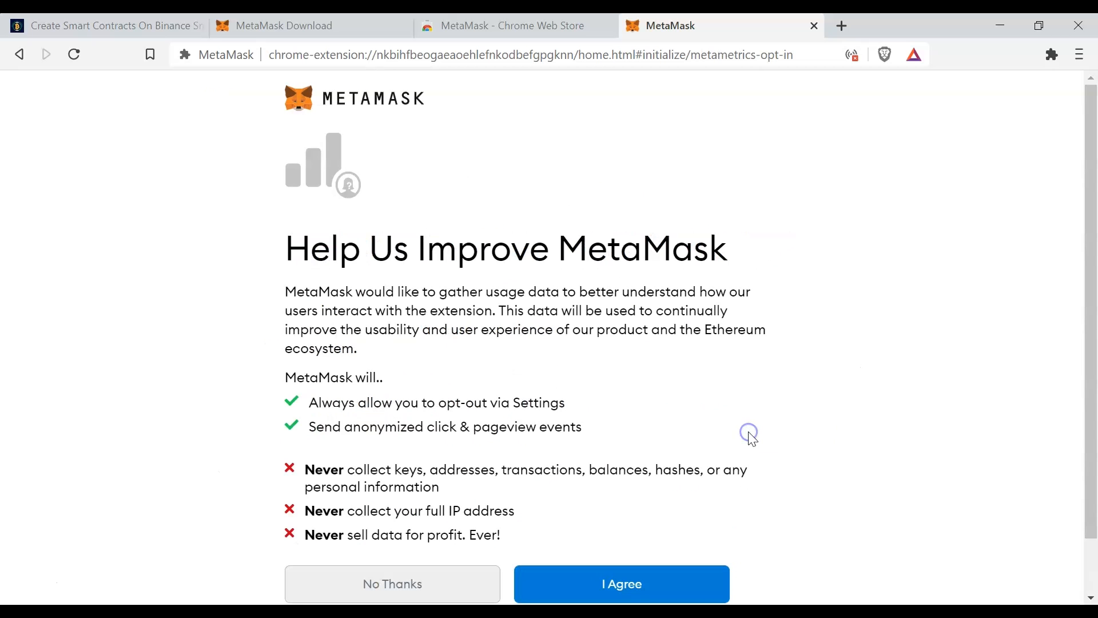
pyautogui.scroll(-1, 680, 348)
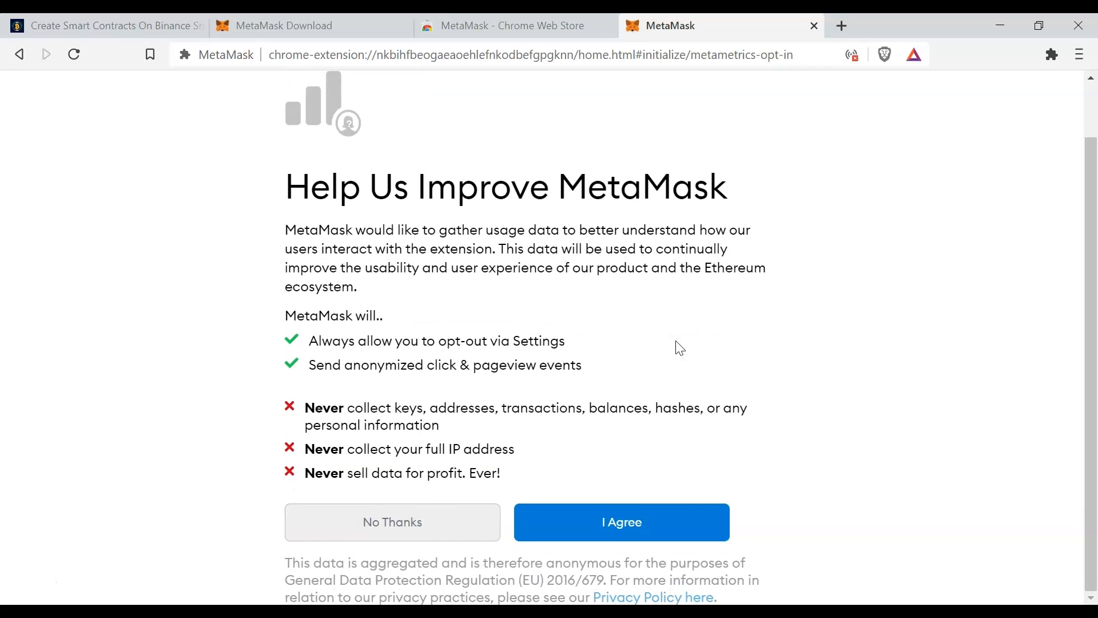
pyautogui.click(633, 528)
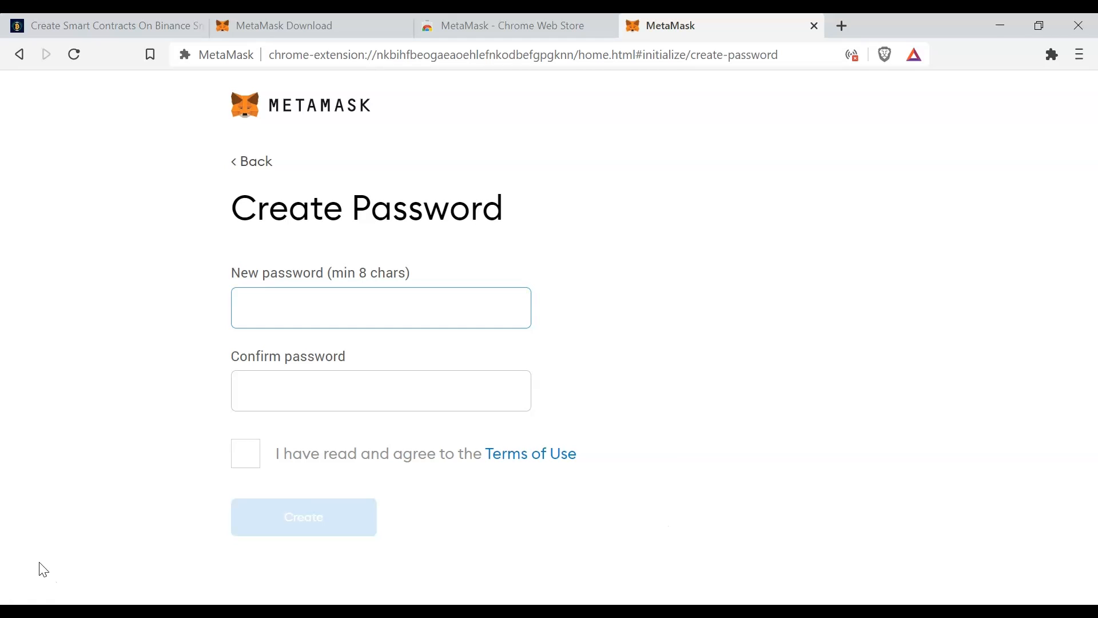
# - Enter and confirm the new wallet password, accept the Terms of Use, and create the wallet
pyautogui.write('••••••••••••')
pyautogui.press('Tab')
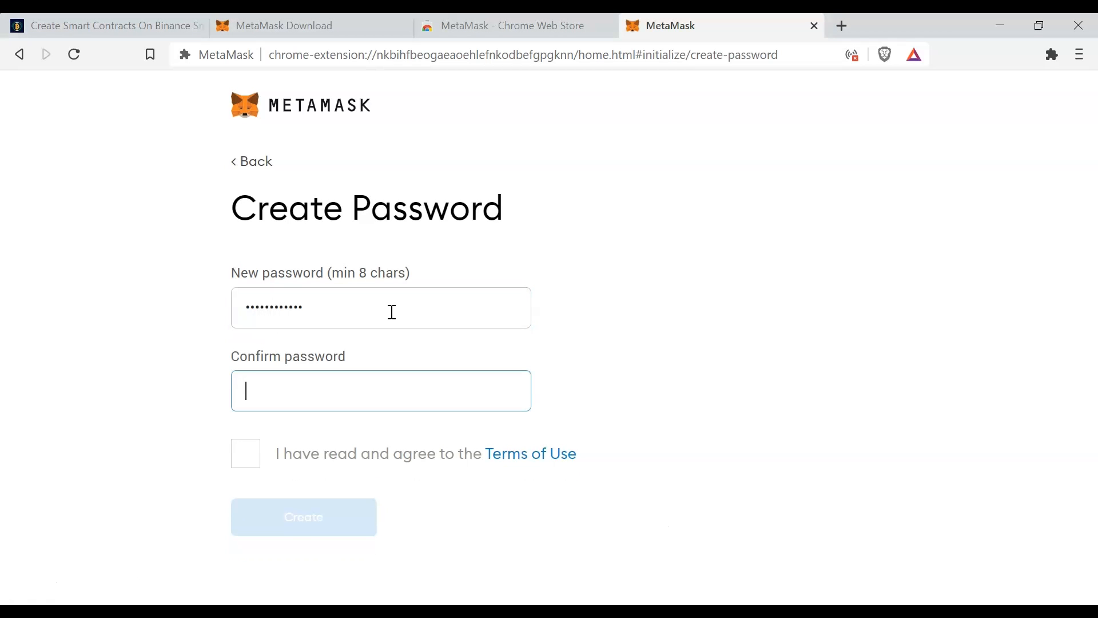
pyautogui.write('••••••••••••')
pyautogui.click(246, 455)
pyautogui.click(338, 512)
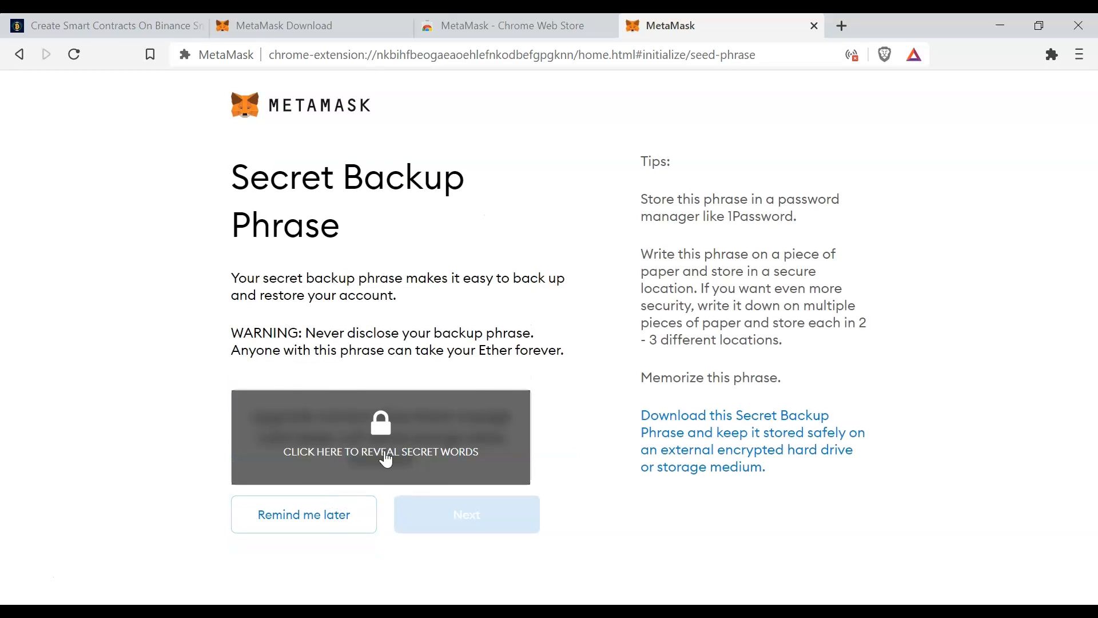
# - Reveal the secret backup phrase and confirm it by selecting all its words in the correct order
pyautogui.click(395, 432)
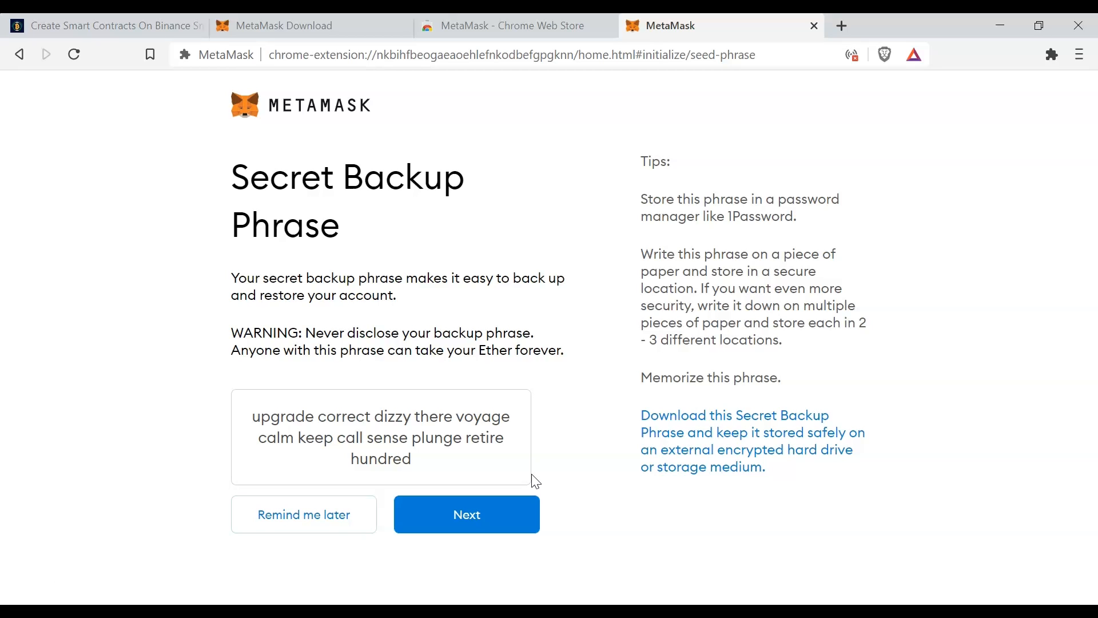
pyautogui.click(472, 517)
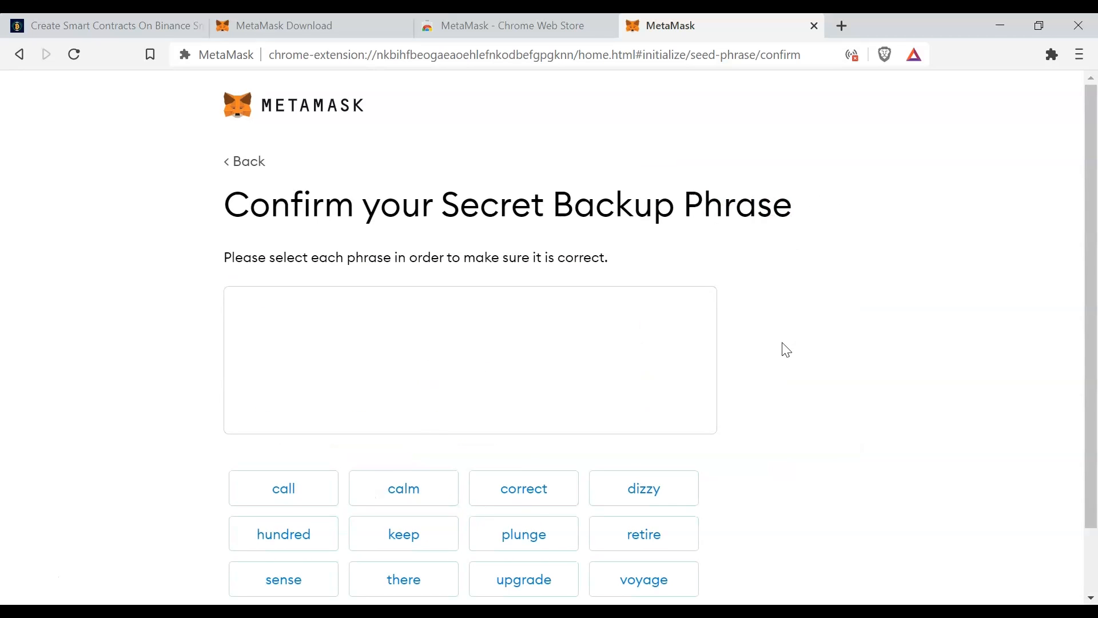
pyautogui.scroll(-1, 738, 360)
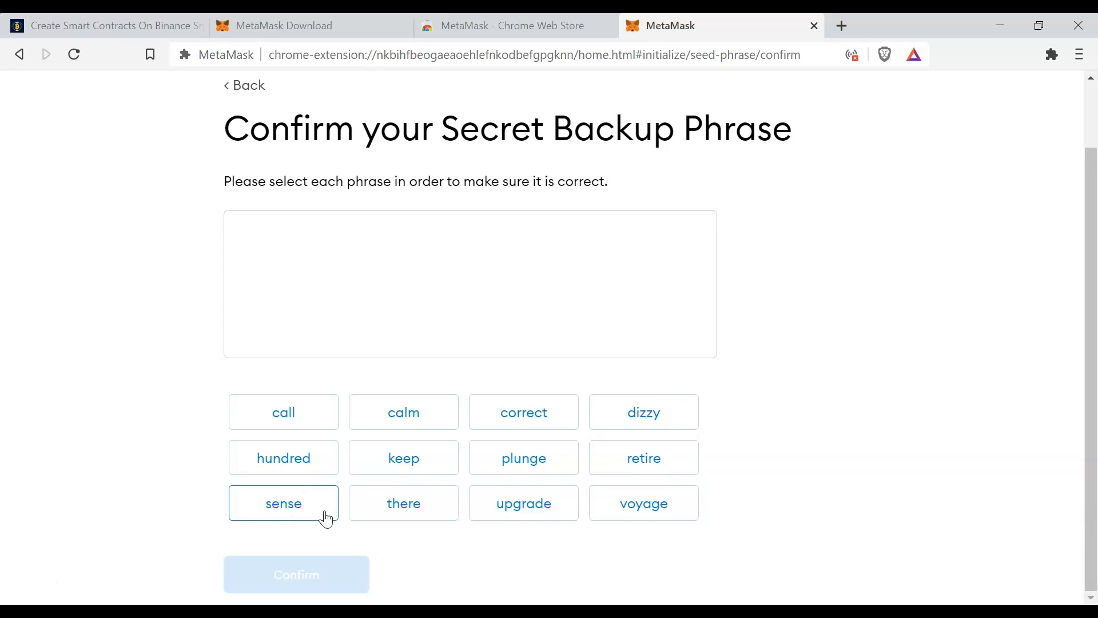
pyautogui.click(518, 505)
pyautogui.click(502, 413)
pyautogui.click(662, 420)
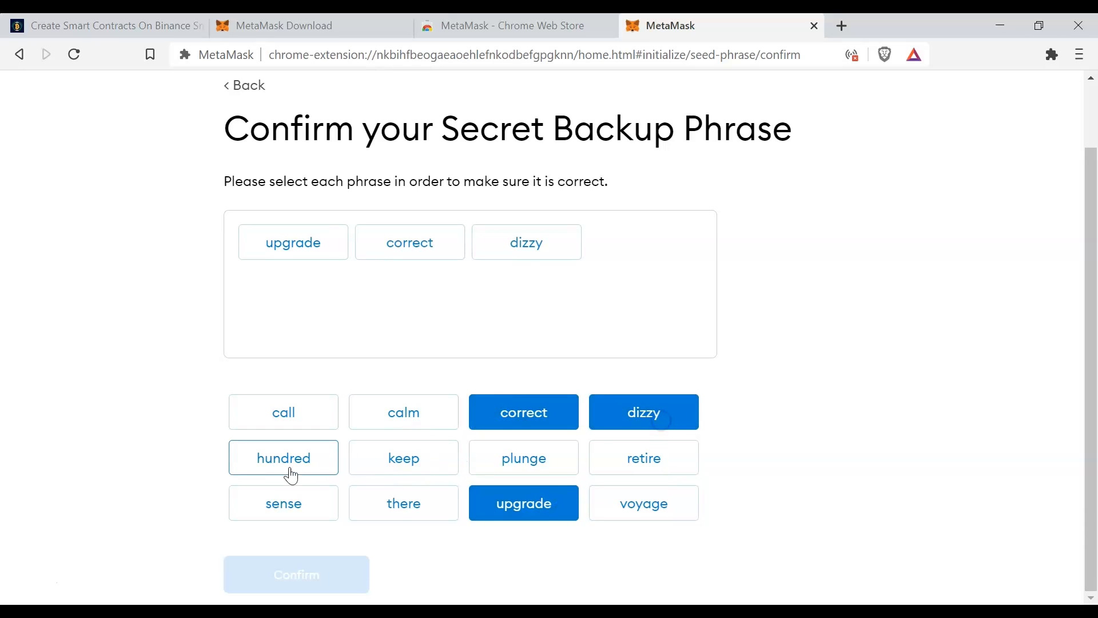
pyautogui.click(406, 511)
pyautogui.click(640, 503)
pyautogui.click(418, 429)
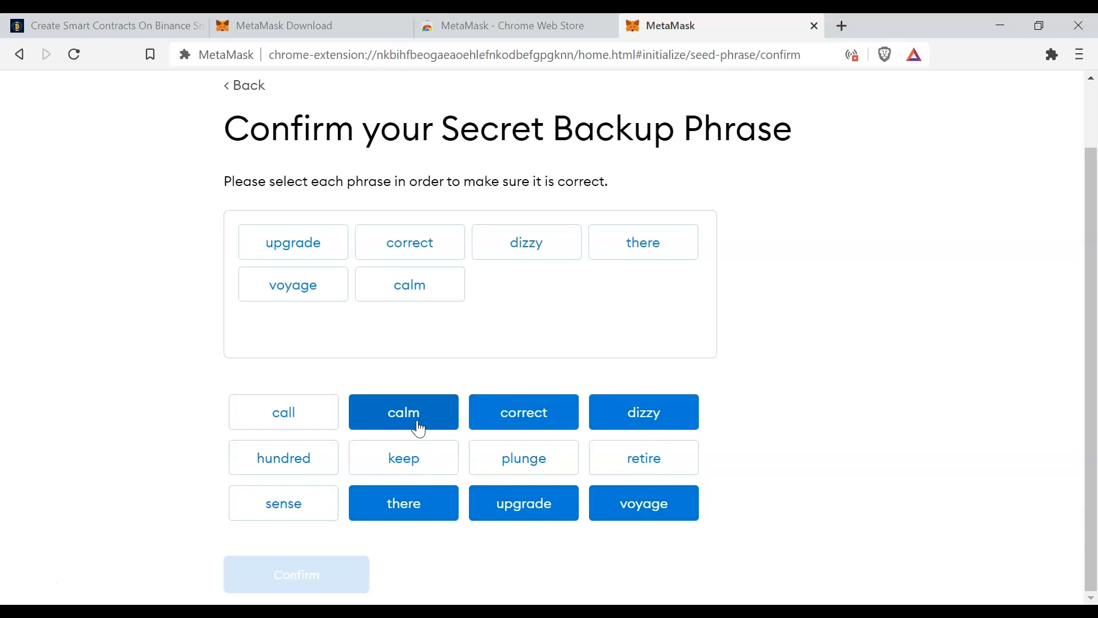
pyautogui.click(409, 461)
pyautogui.click(298, 416)
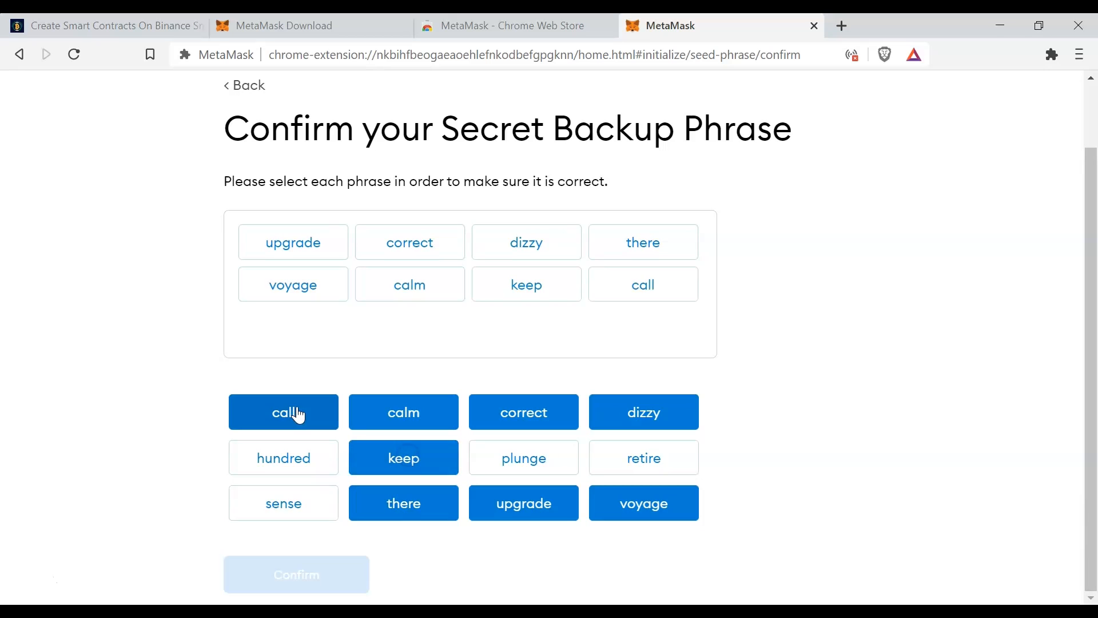
pyautogui.click(284, 503)
pyautogui.click(524, 458)
pyautogui.click(650, 458)
pyautogui.click(321, 458)
pyautogui.click(317, 575)
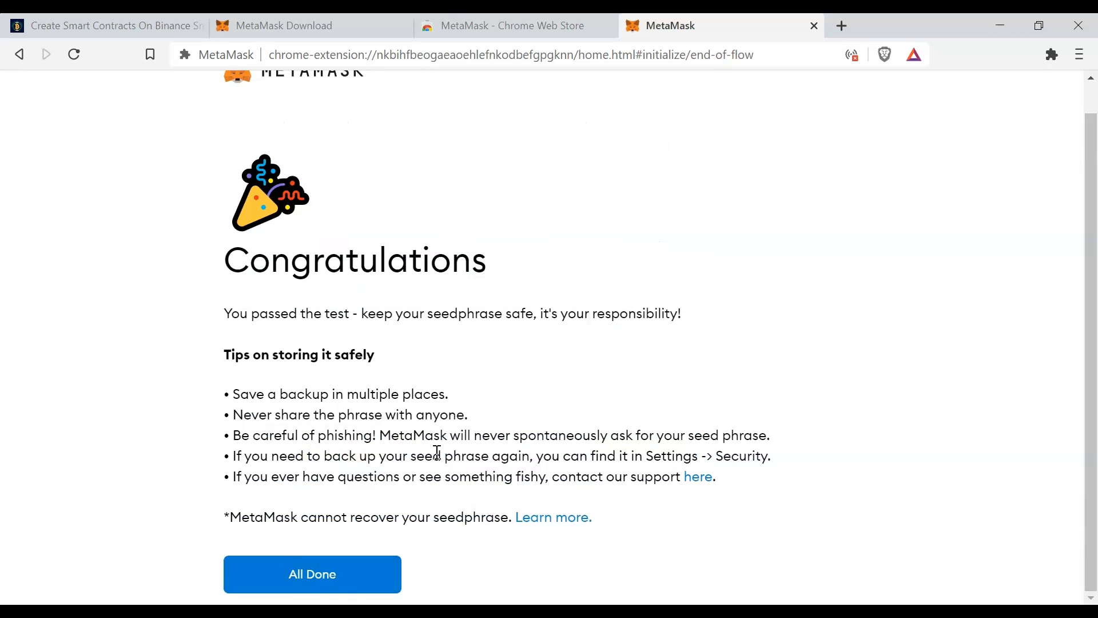
# - Finish the wallet setup and dismiss the What's new notice
pyautogui.click(307, 574)
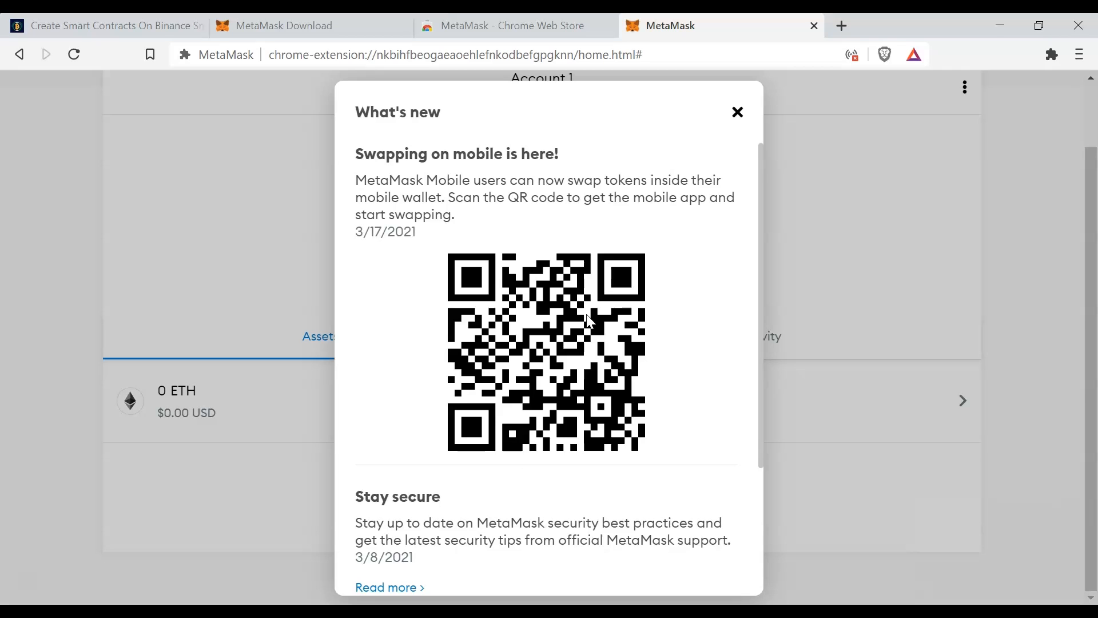
pyautogui.click(738, 113)
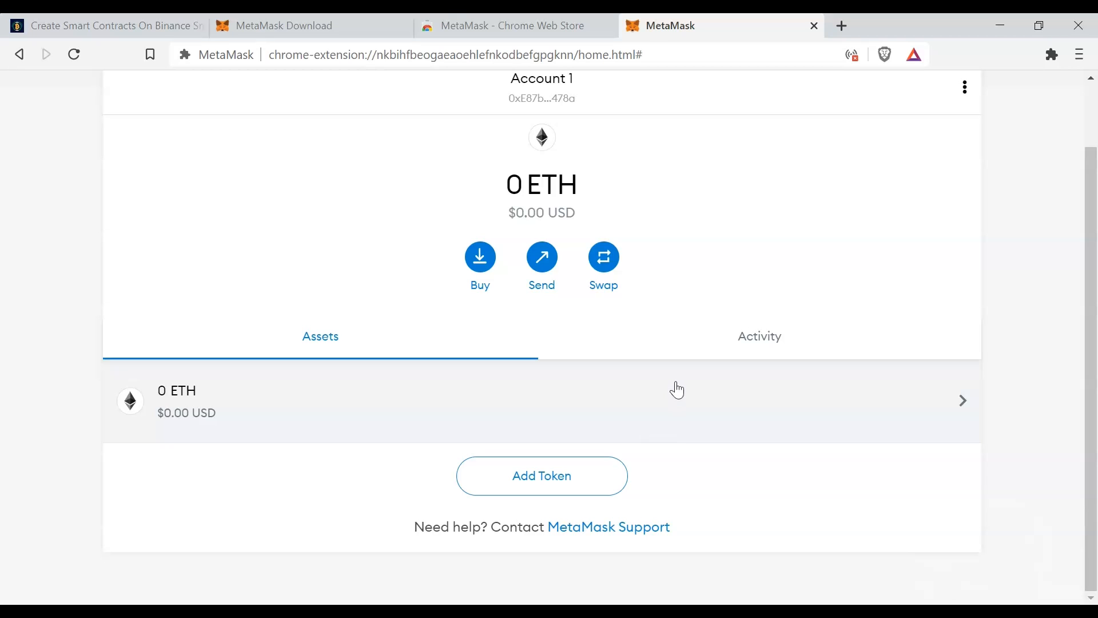
# - View the account's Activity and Assets lists, and examine the available networks without switching from Ethereum Mainnet
pyautogui.scroll(1, 678, 389)
pyautogui.scroll(-1, 678, 390)
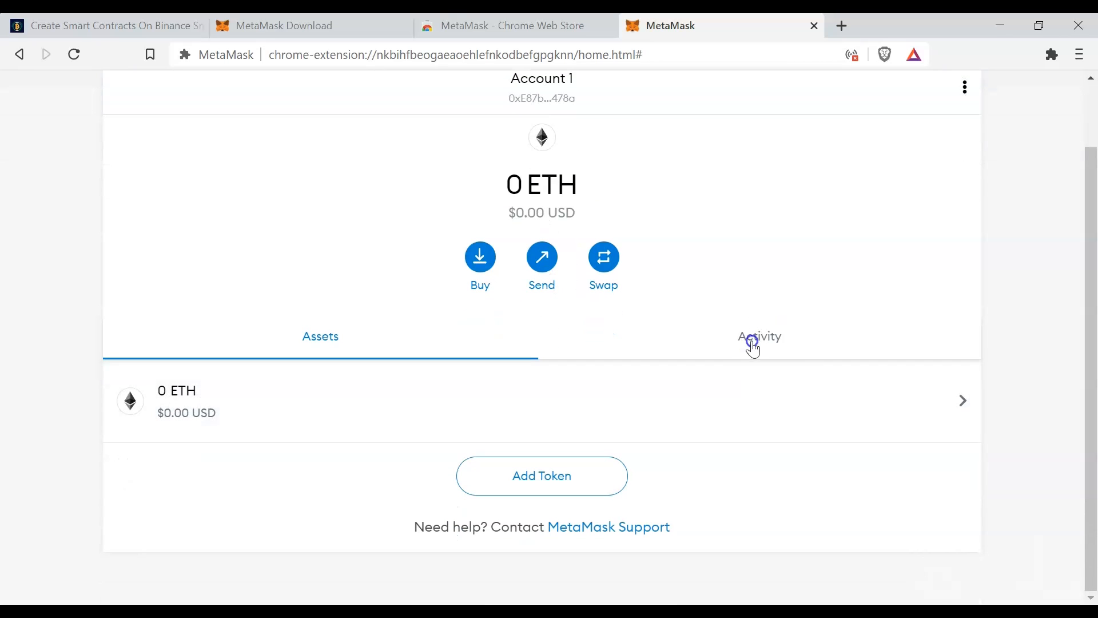
pyautogui.click(750, 342)
pyautogui.click(356, 397)
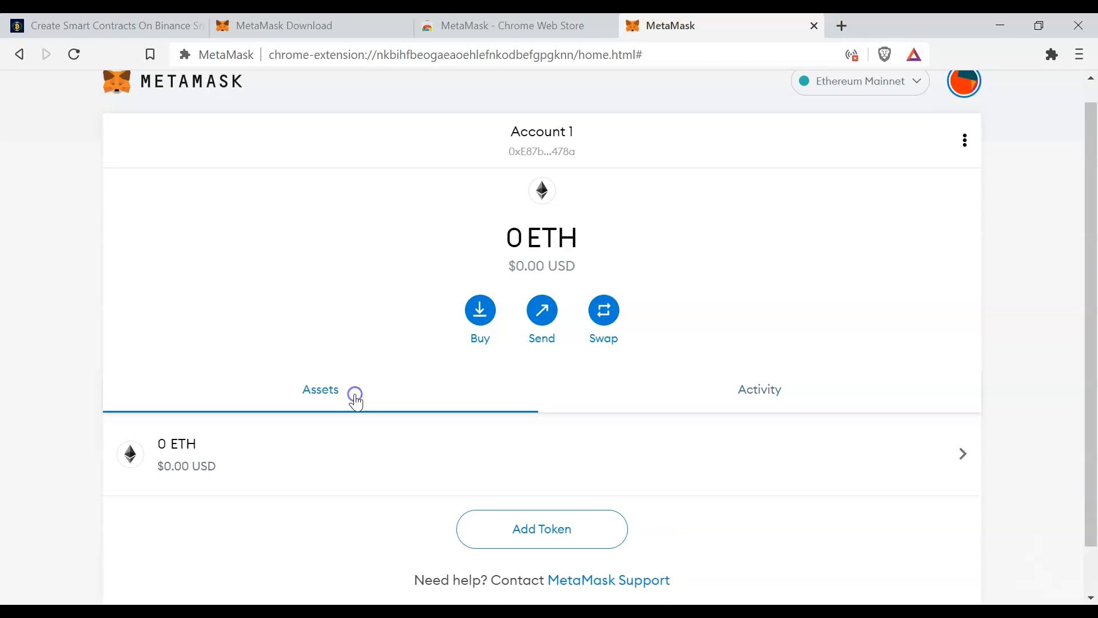
pyautogui.scroll(1, 617, 331)
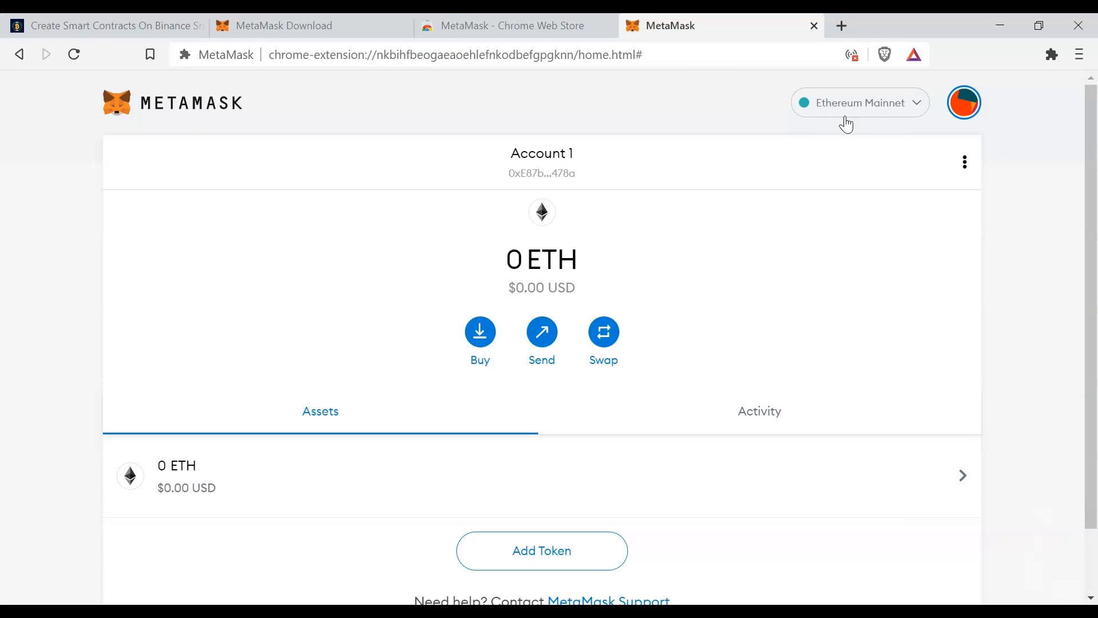
pyautogui.click(913, 104)
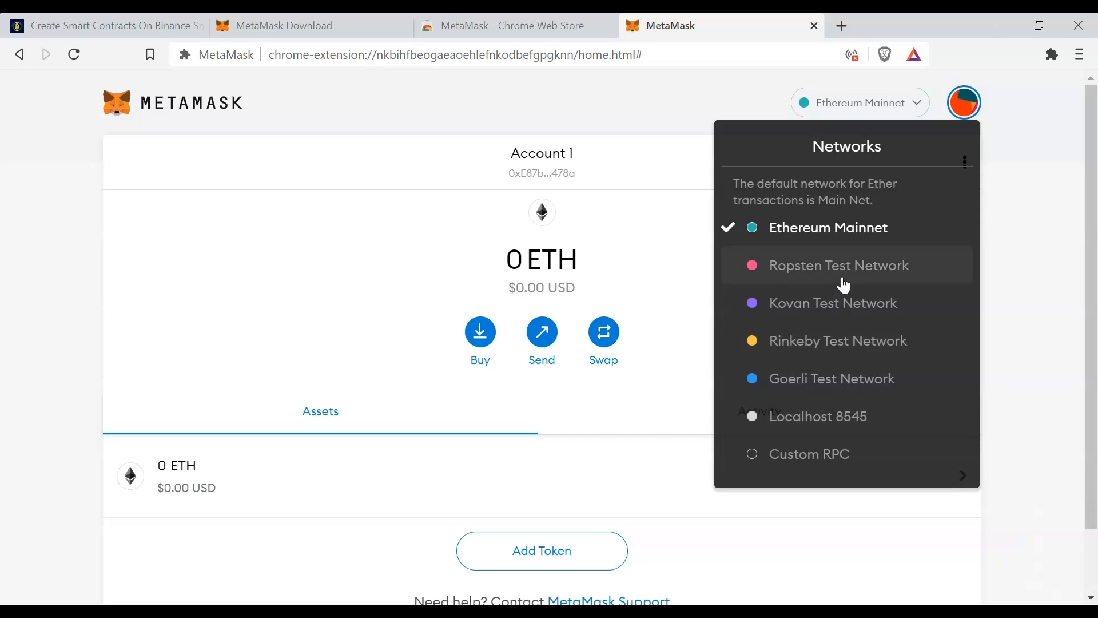
pyautogui.click(1005, 217)
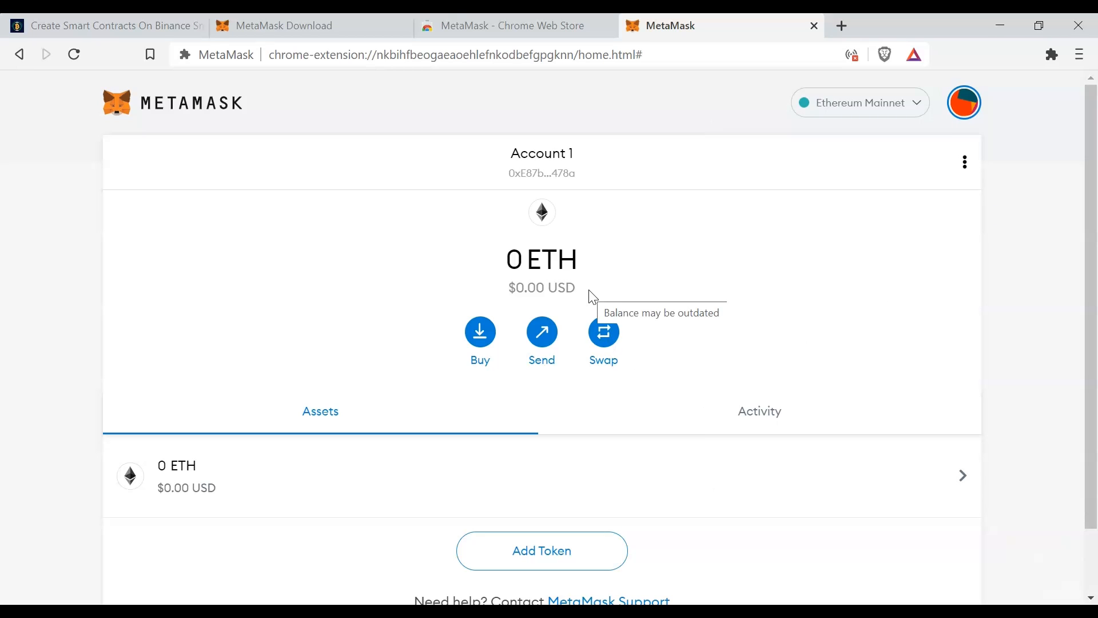
# - Copy the wallet address of Account 1 to the clipboard and view the account details
pyautogui.click(553, 172)
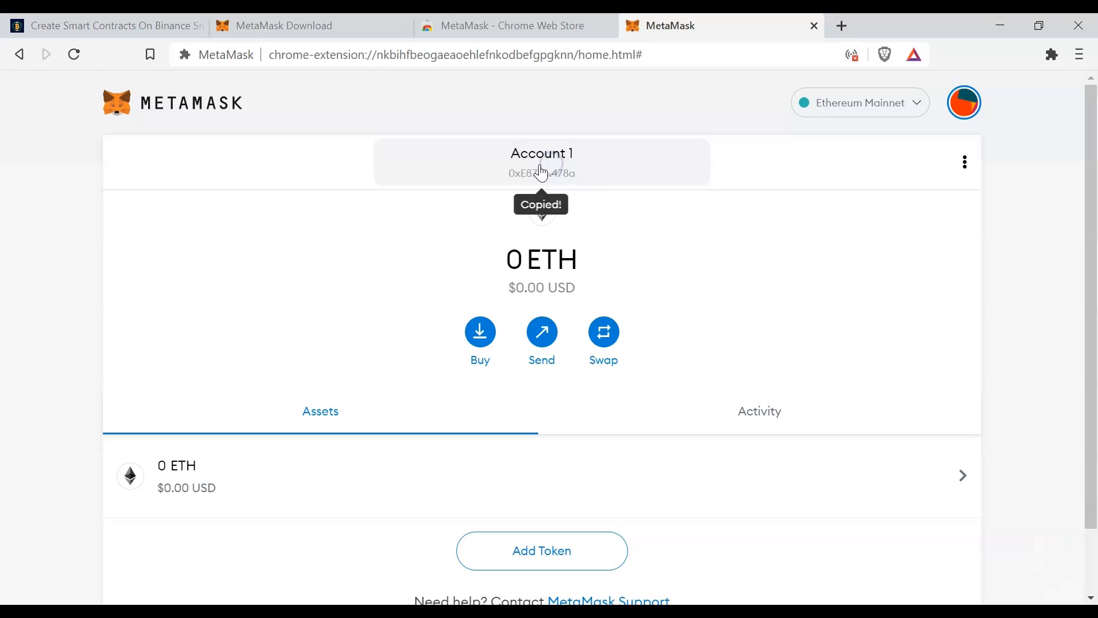
pyautogui.click(965, 162)
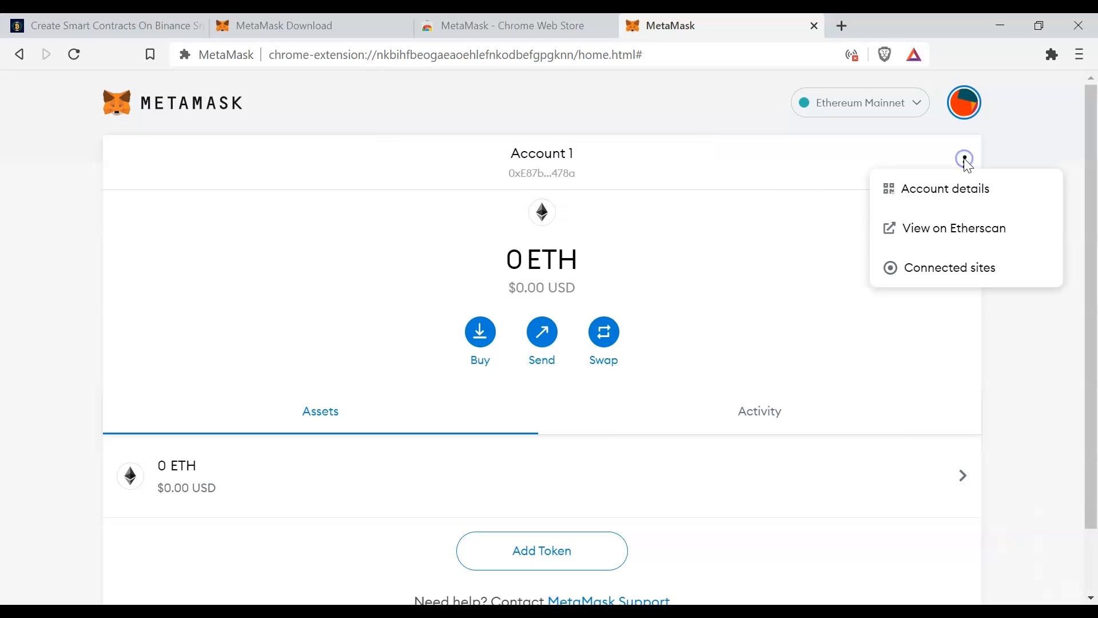
pyautogui.click(934, 190)
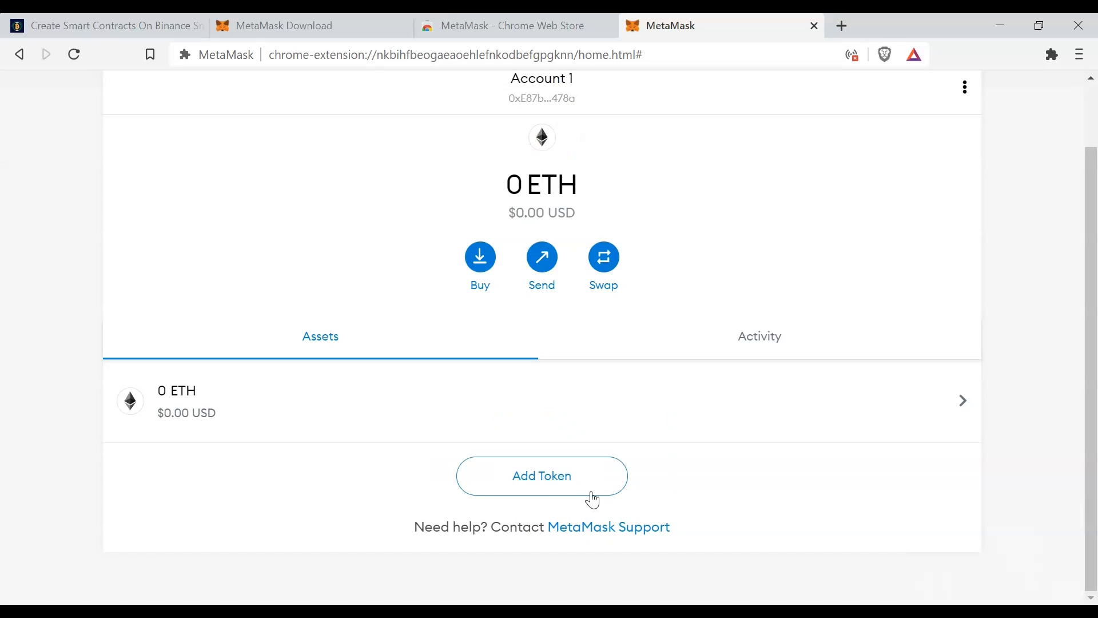
# - Search the token list for usdt and add Tether USD (USDT) to Account 1
pyautogui.scroll(2, 679, 268)
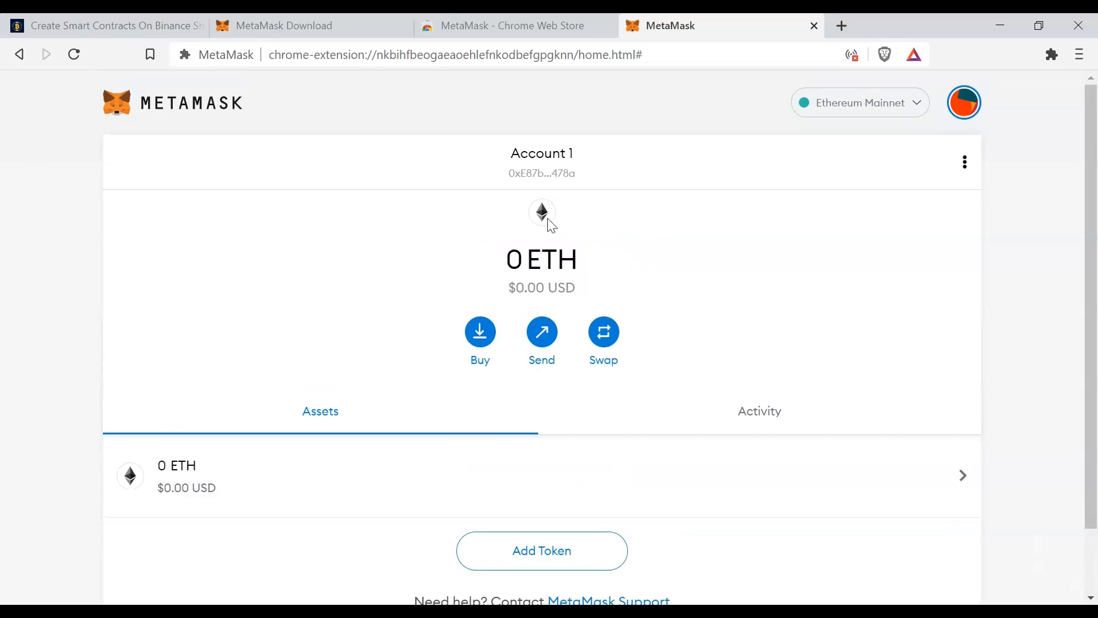
pyautogui.scroll(-2, 529, 509)
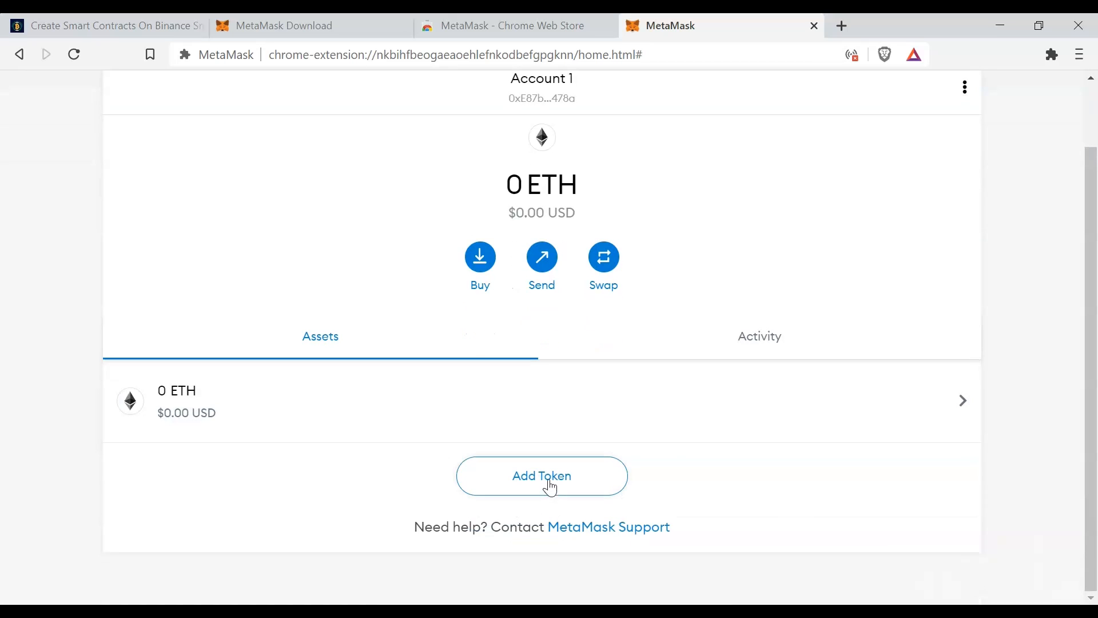
pyautogui.click(551, 484)
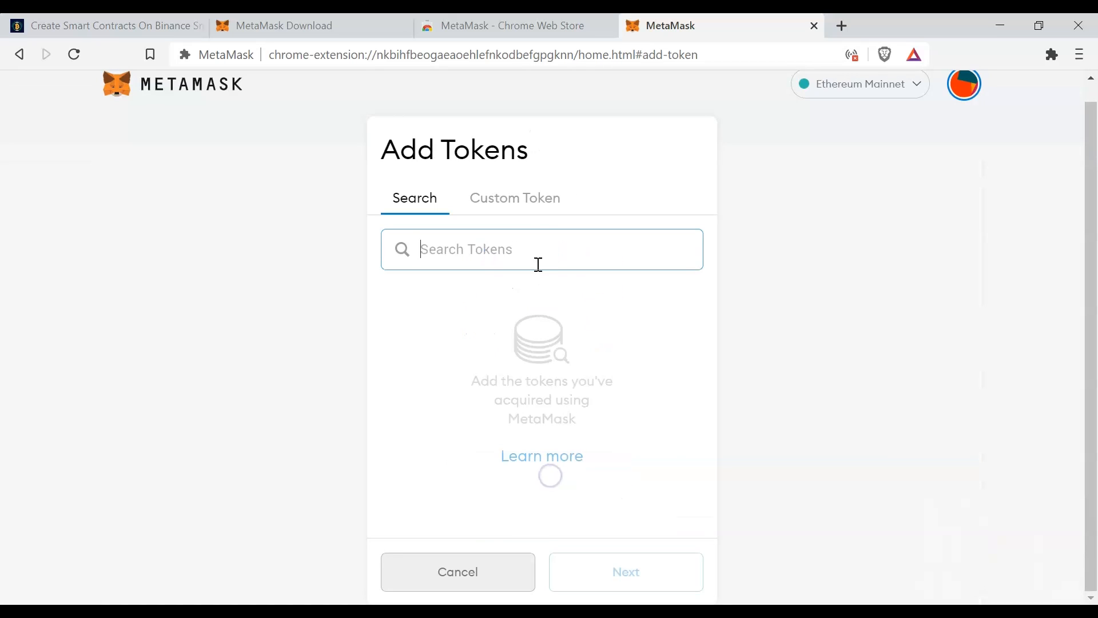
pyautogui.click(520, 208)
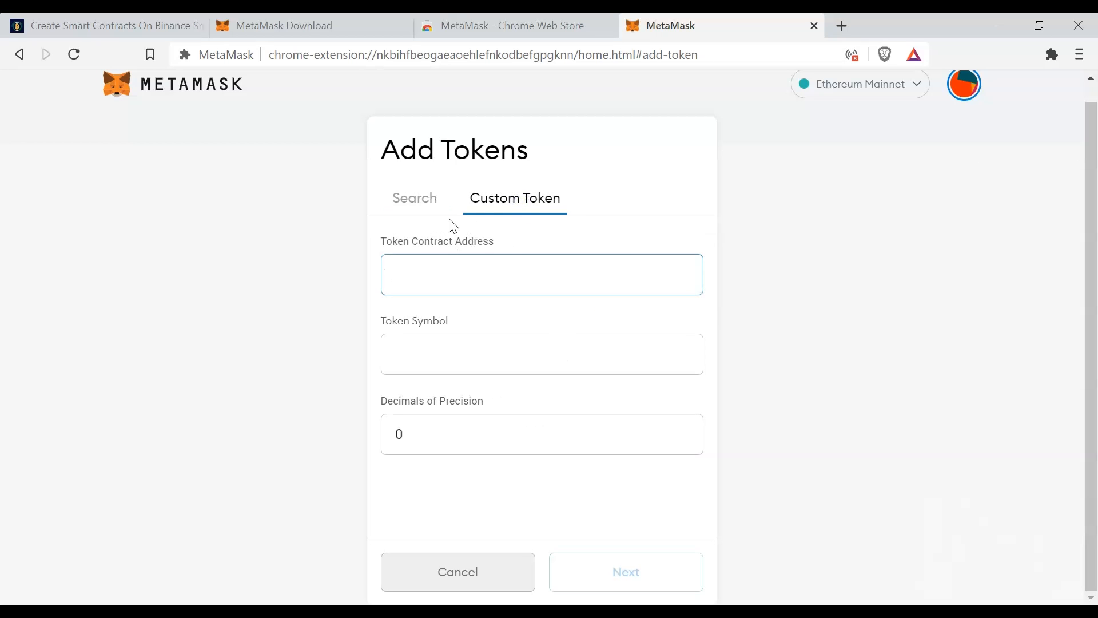
pyautogui.click(395, 201)
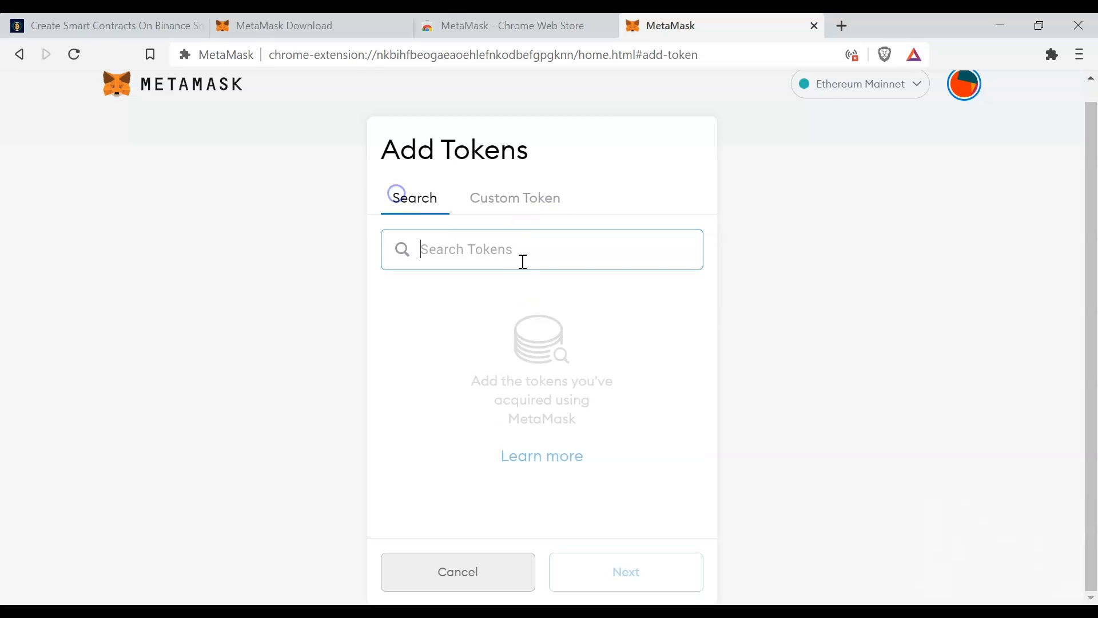
pyautogui.write('usdt')
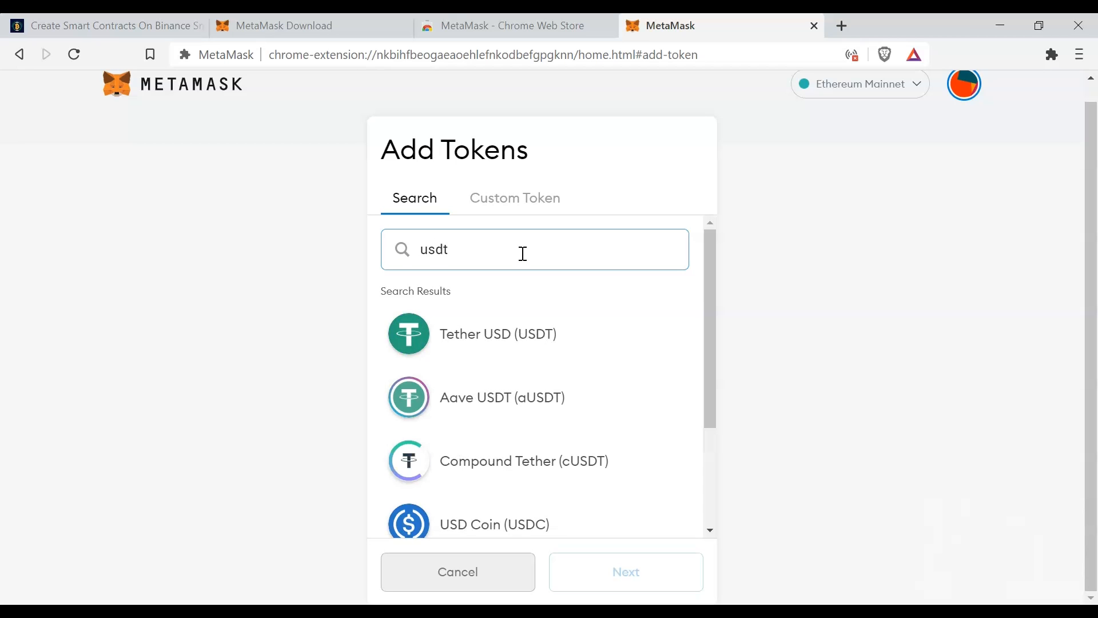
pyautogui.click(537, 334)
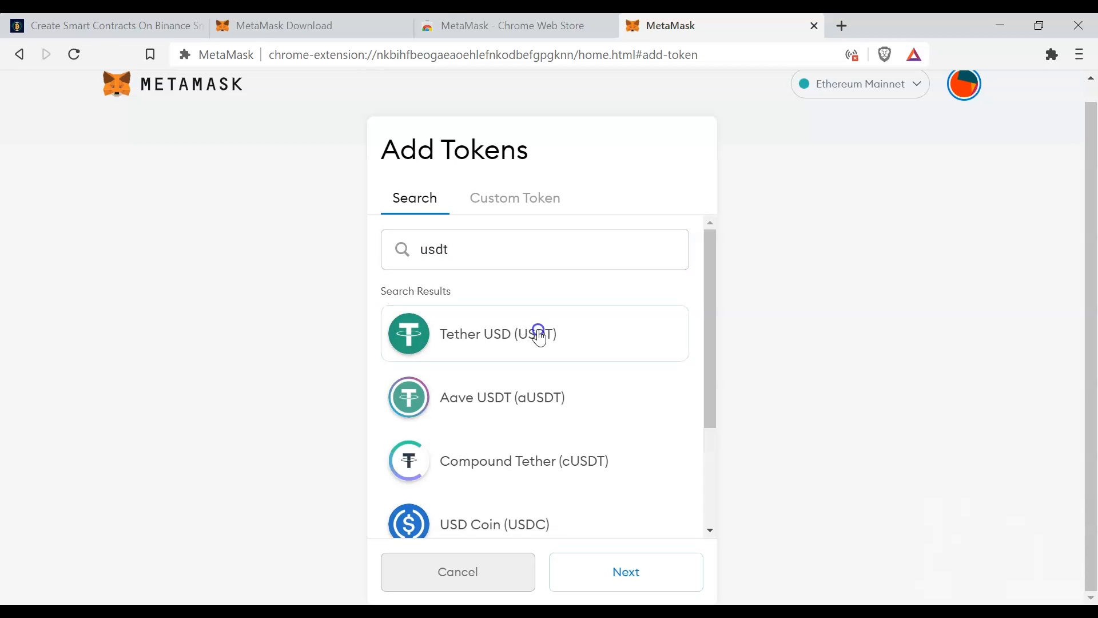
pyautogui.click(649, 572)
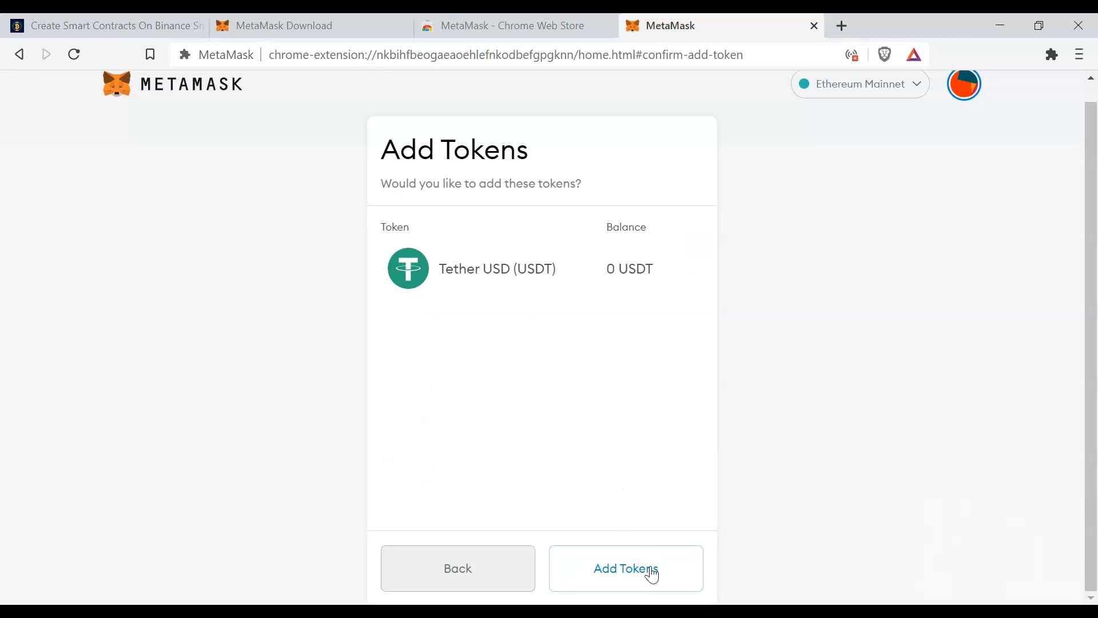
pyautogui.click(650, 570)
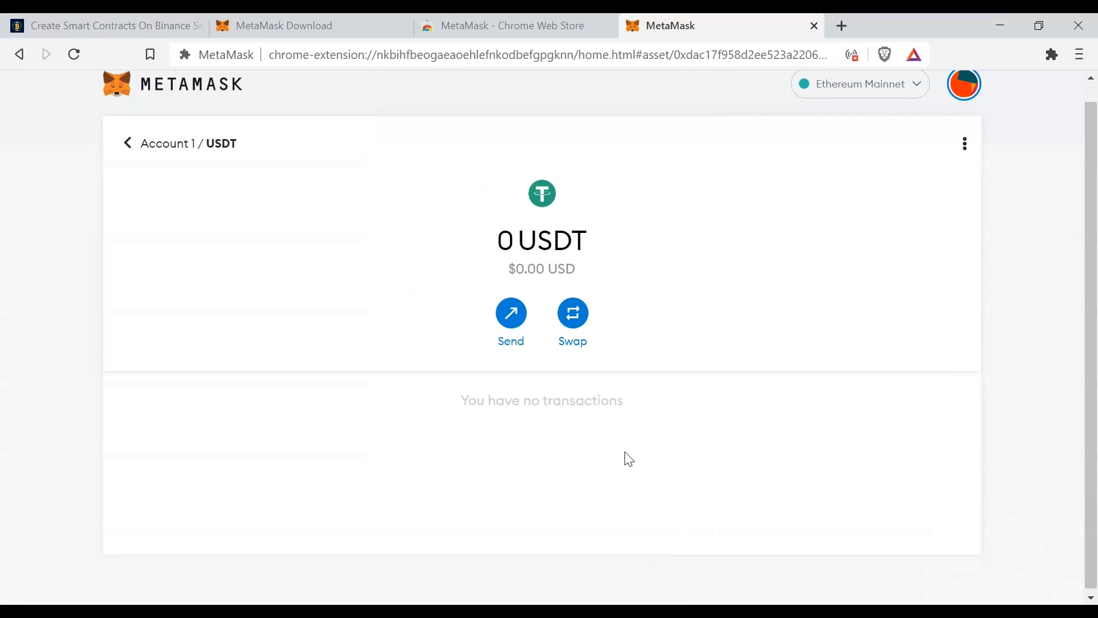
# - Return from the USDT page to the Account 1 overview and view the asset list
pyautogui.scroll(1, 625, 455)
pyautogui.click(140, 164)
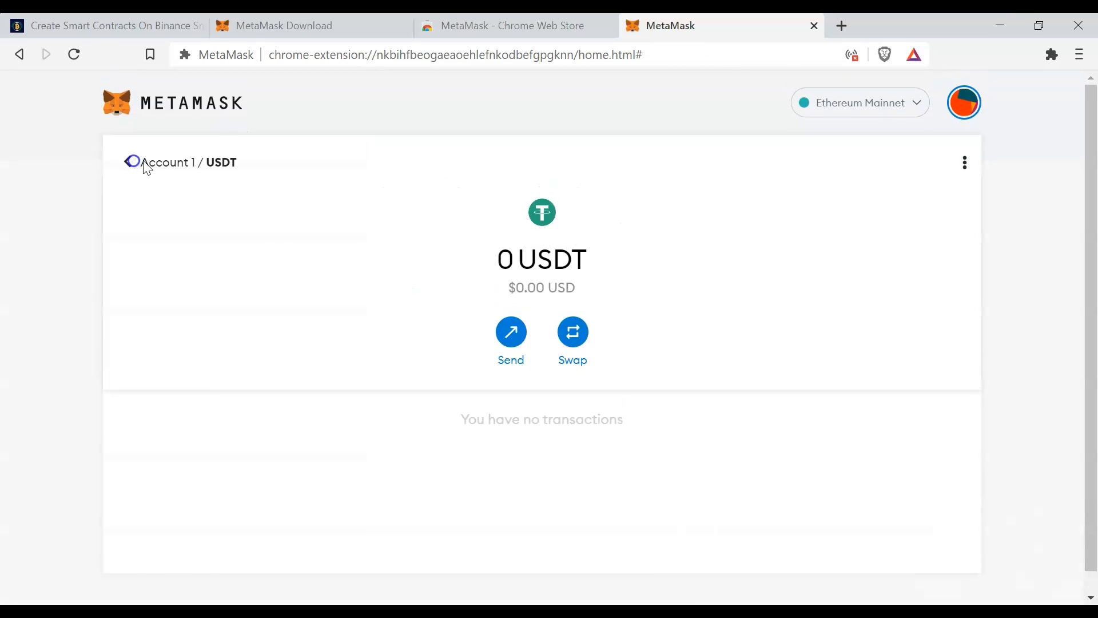
pyautogui.scroll(-3, 584, 378)
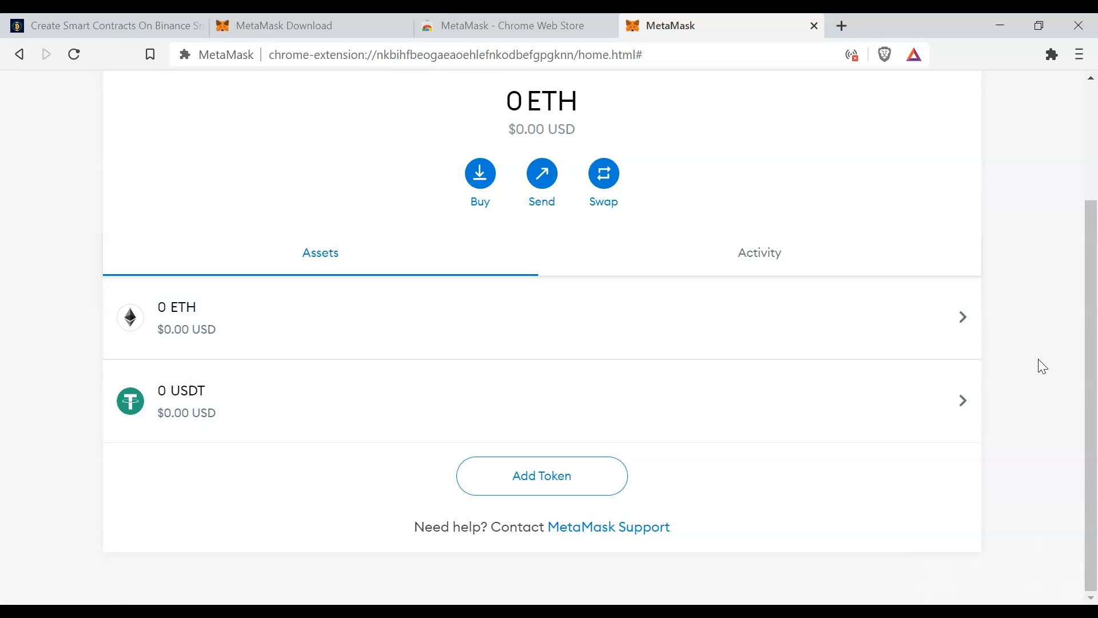
pyautogui.scroll(3, 1037, 358)
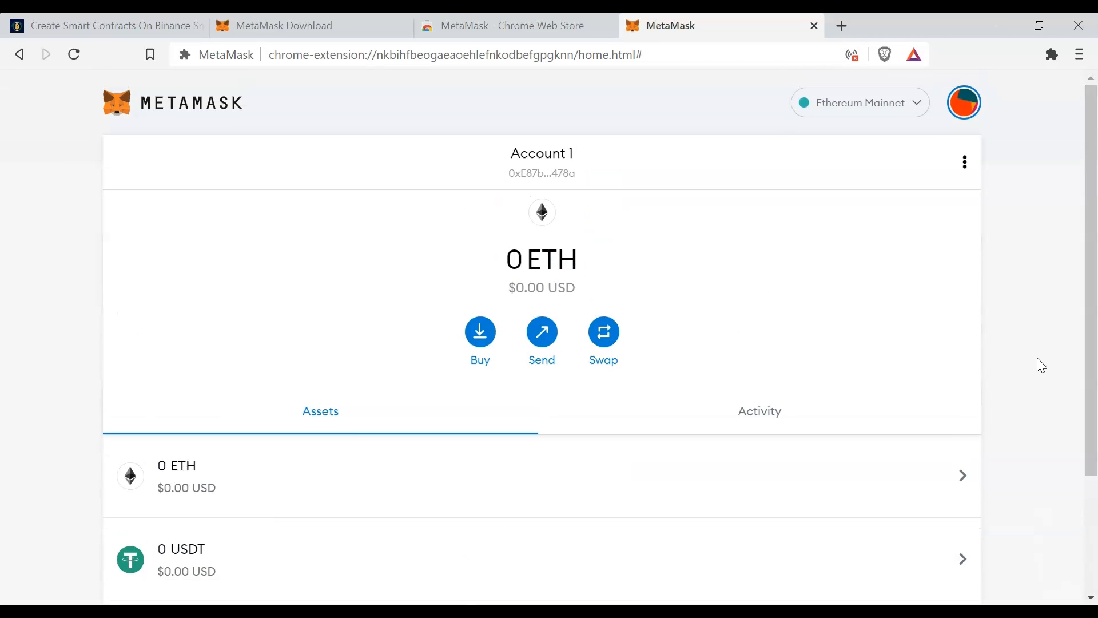
# - Close the Chrome Web Store and MetaMask Download pages, keeping the wallet page open
pyautogui.click(536, 30)
pyautogui.click(608, 26)
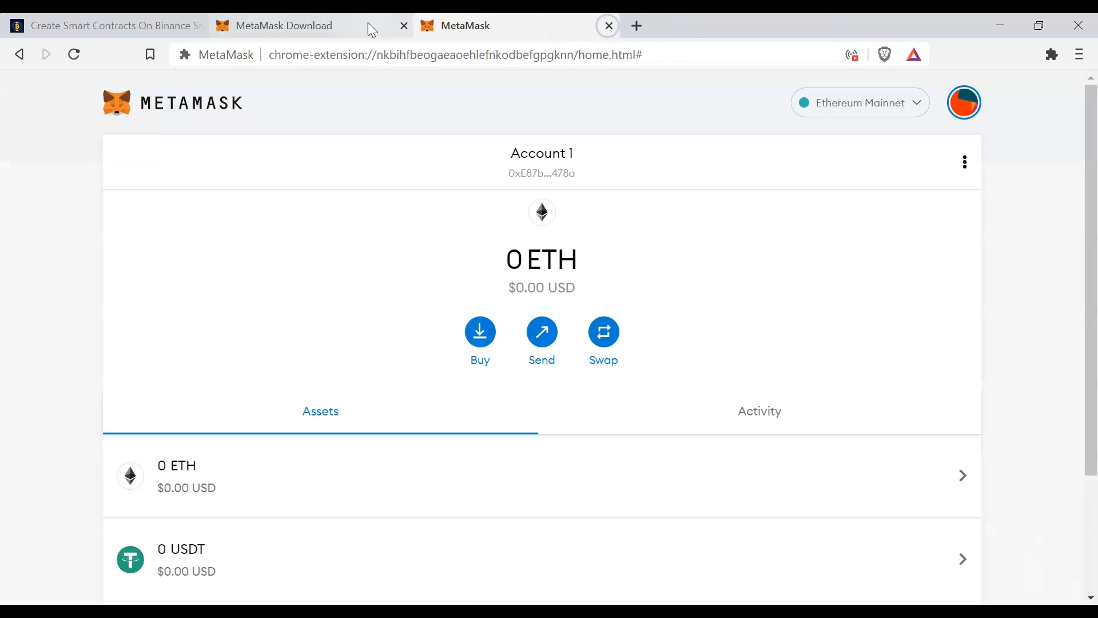
pyautogui.click(403, 26)
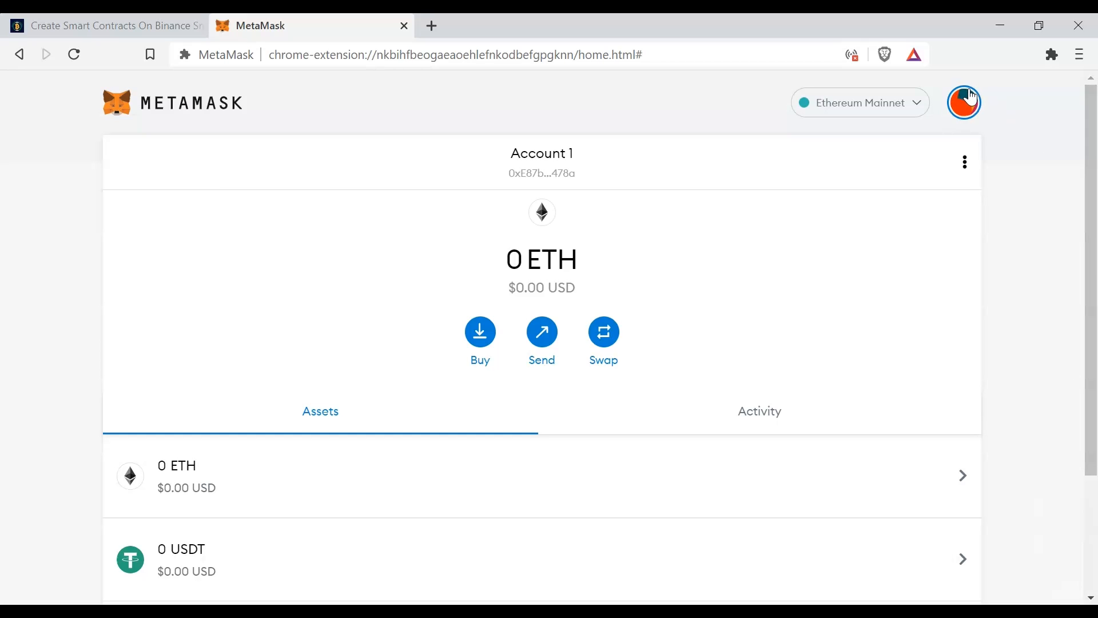
# - Go to the wallet's Networks settings and start adding a new custom network
pyautogui.click(966, 113)
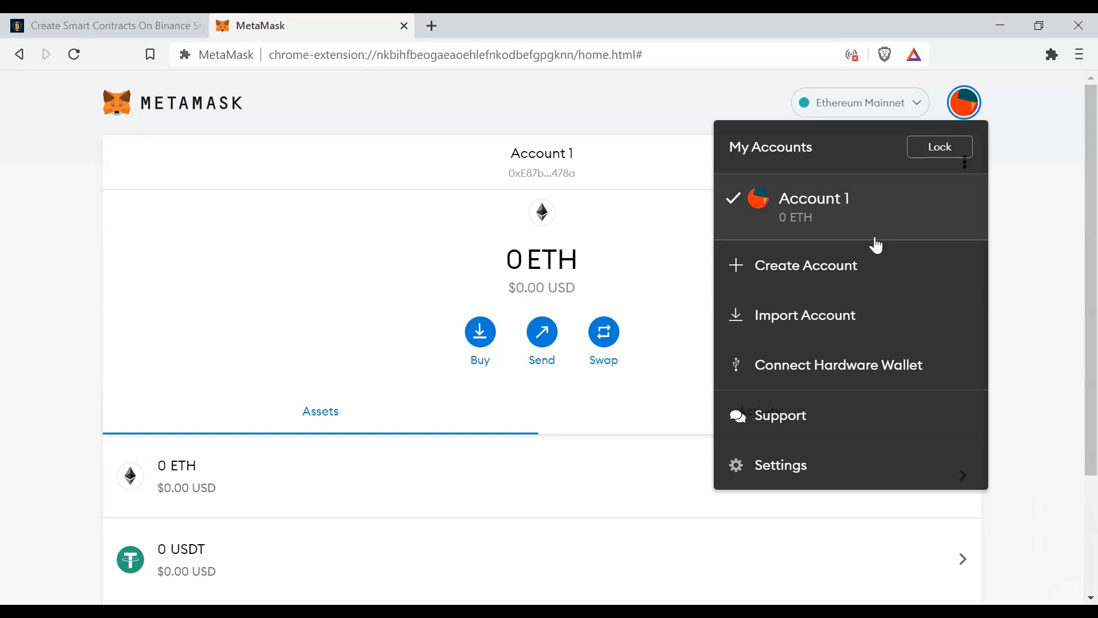
pyautogui.click(797, 474)
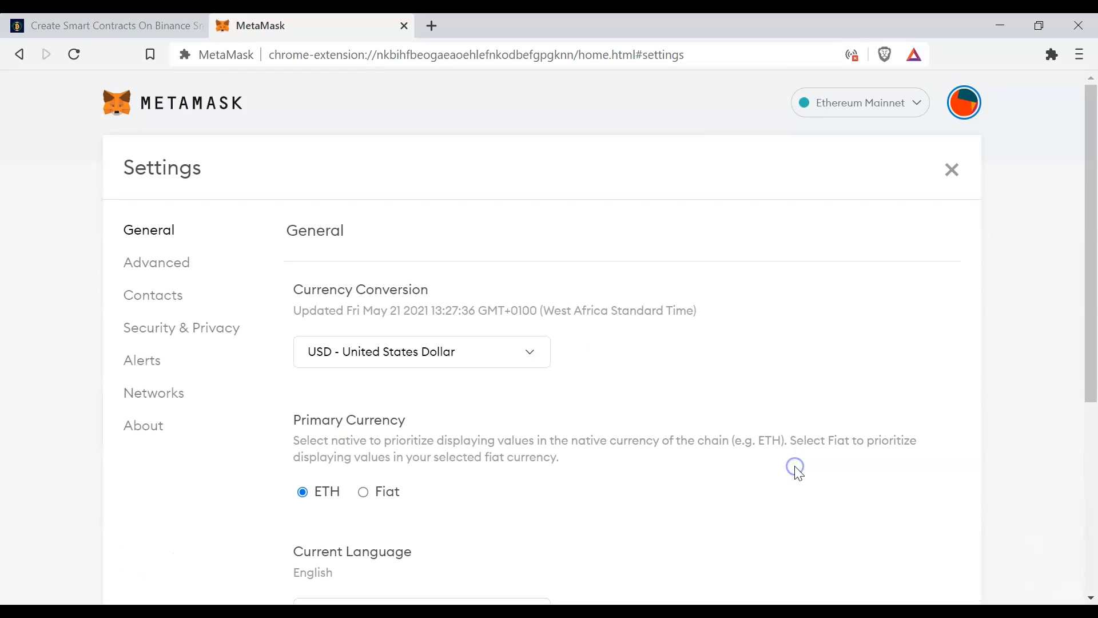
pyautogui.click(157, 395)
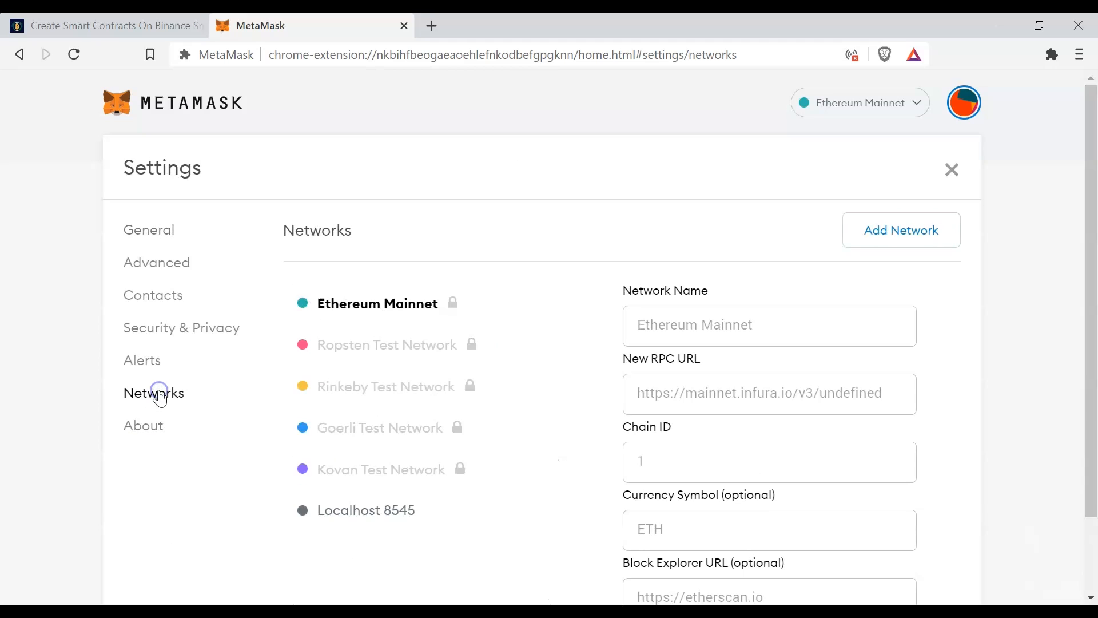
pyautogui.scroll(-2, 546, 292)
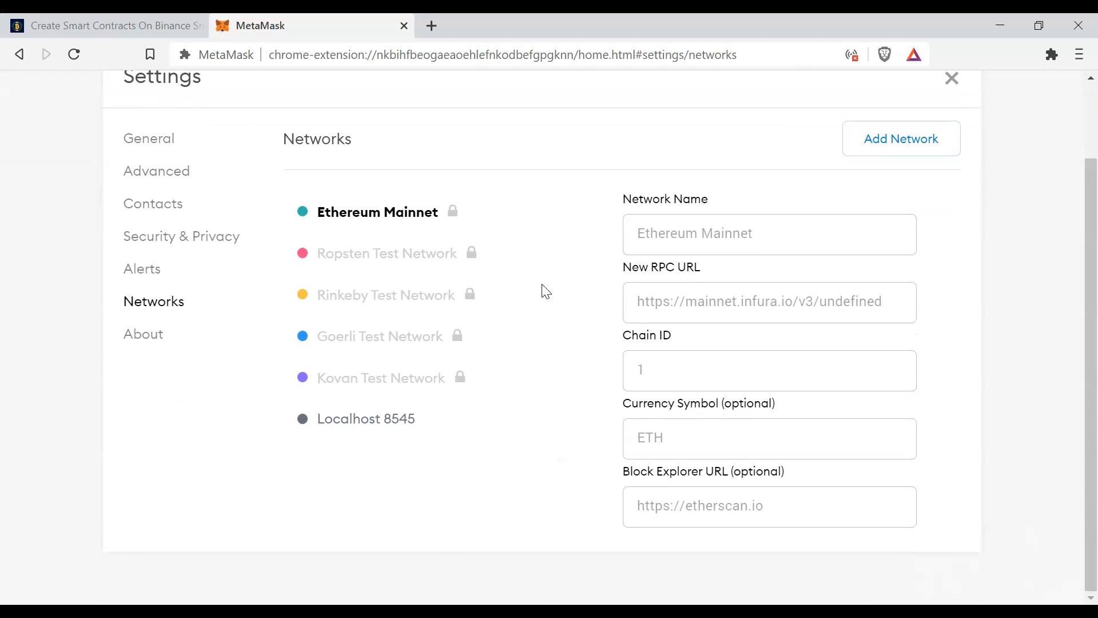
pyautogui.click(897, 143)
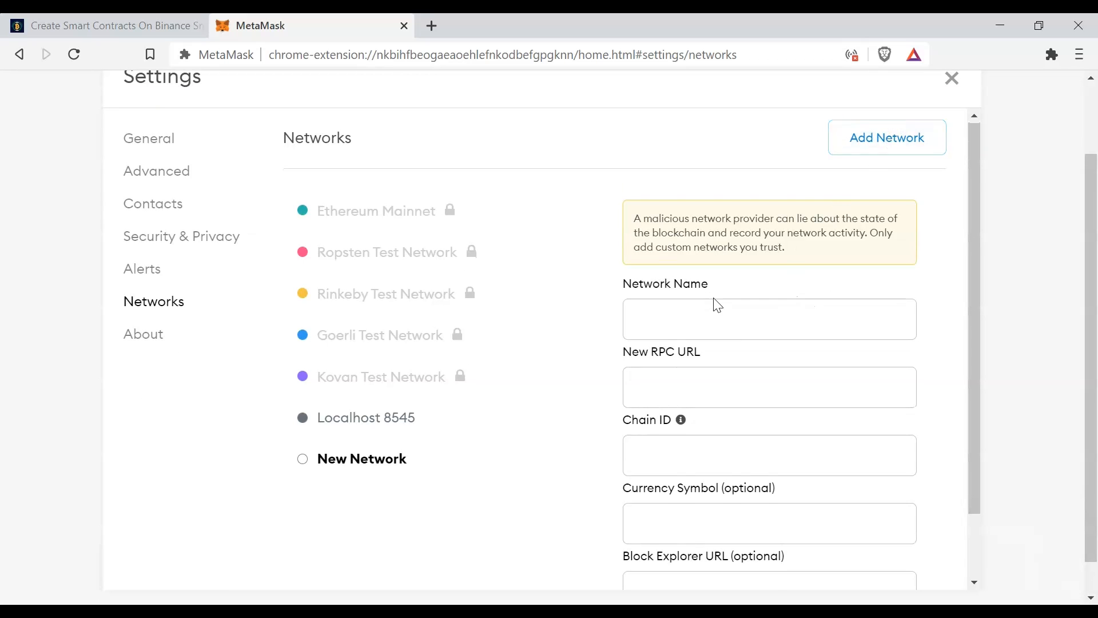
pyautogui.scroll(-1, 713, 400)
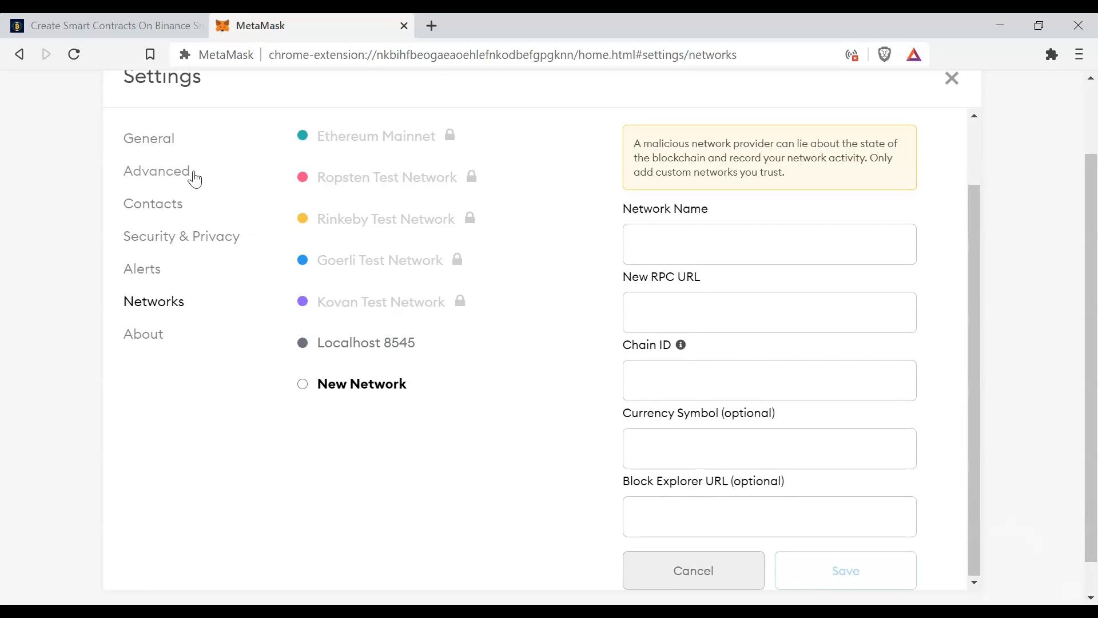
# - Copy the Mainnet network name Smart Chain from the Binance Smart Chain guide's table into the new network's Network Name
pyautogui.click(108, 26)
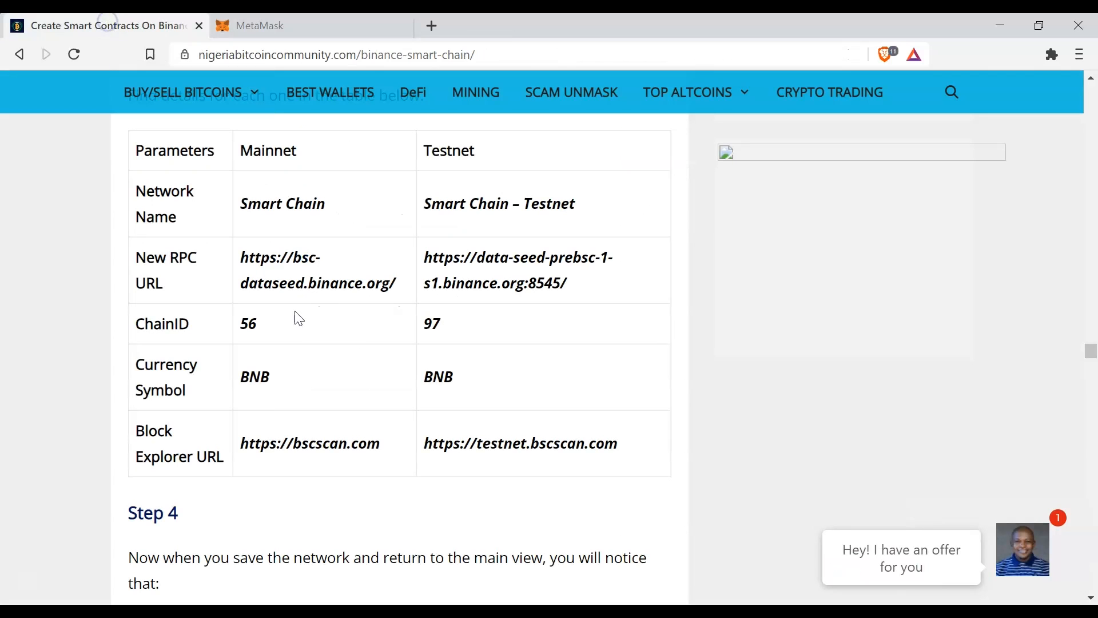
pyautogui.scroll(1, 252, 354)
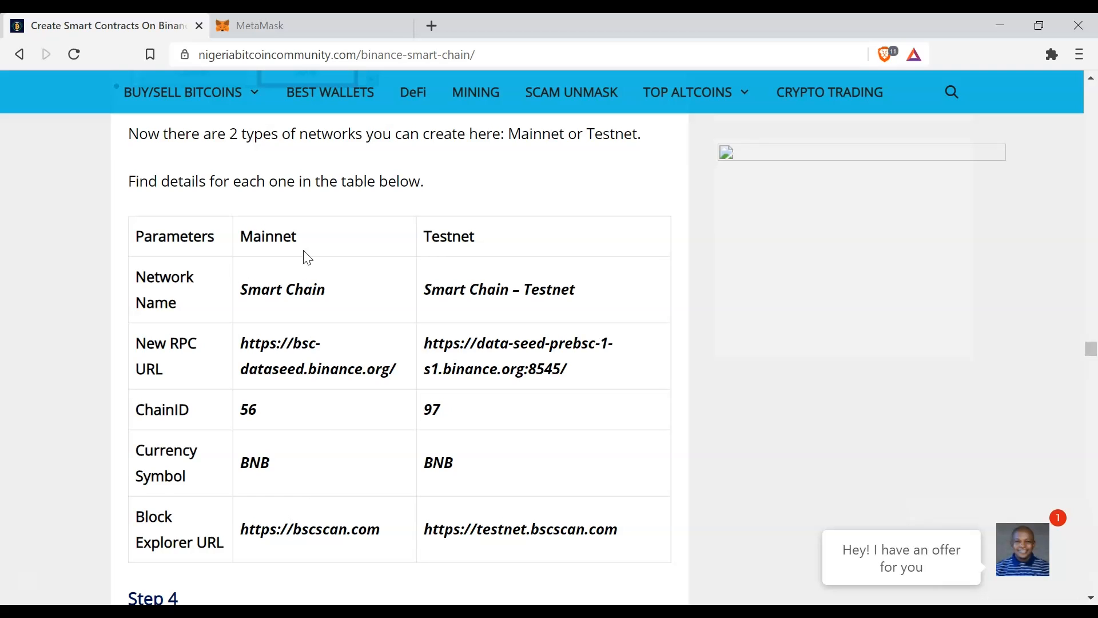
pyautogui.moveTo(335, 293); pyautogui.dragTo(238, 294)
pyautogui.rightClick(278, 287)
pyautogui.click(327, 299)
pyautogui.click(260, 26)
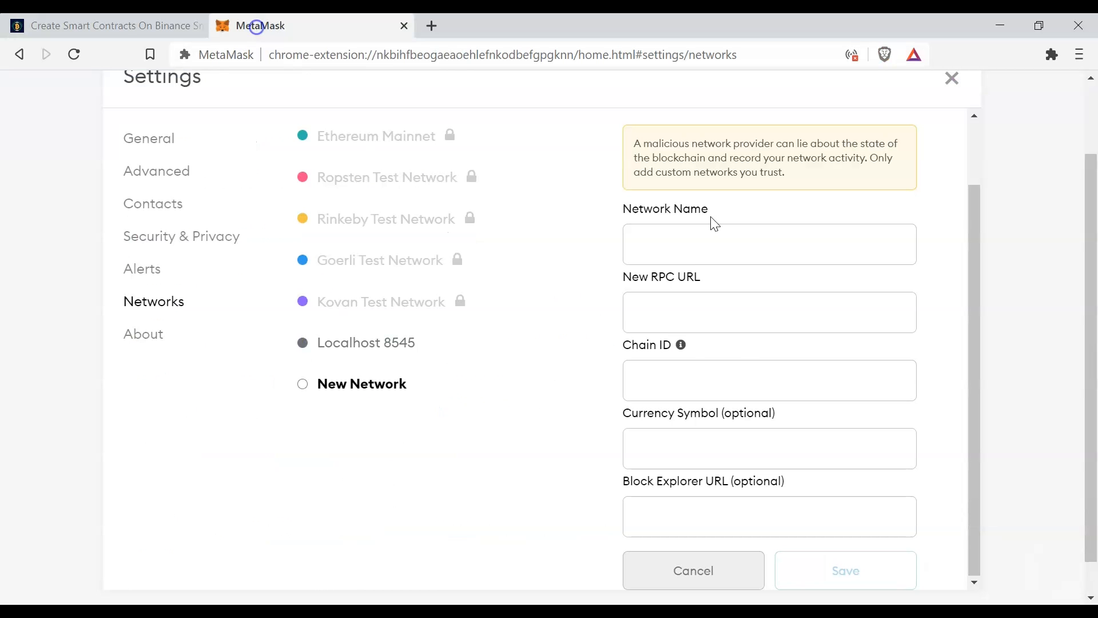
pyautogui.click(716, 242)
pyautogui.hotkey('ctrl', 'v')
pyautogui.click(115, 26)
pyautogui.moveTo(397, 375); pyautogui.dragTo(240, 343)
pyautogui.rightClick(283, 351)
pyautogui.click(353, 50)
pyautogui.click(260, 26)
pyautogui.click(670, 310)
pyautogui.hotkey('ctrl', 'v')
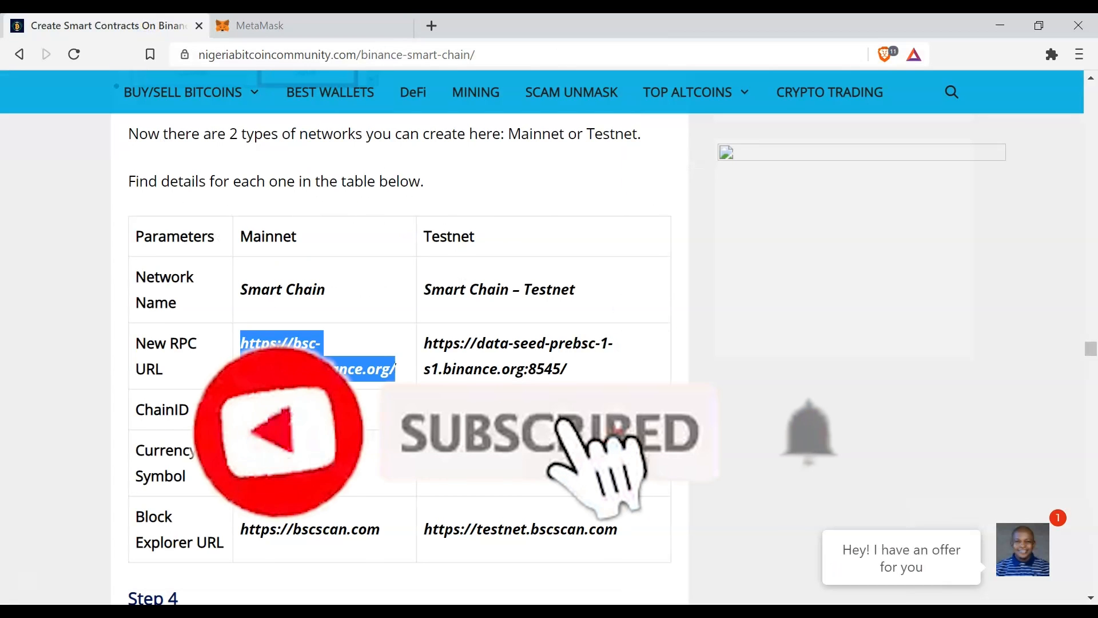
# - Set the new network's Chain ID to 56 and its currency symbol to BNB
pyautogui.click(677, 378)
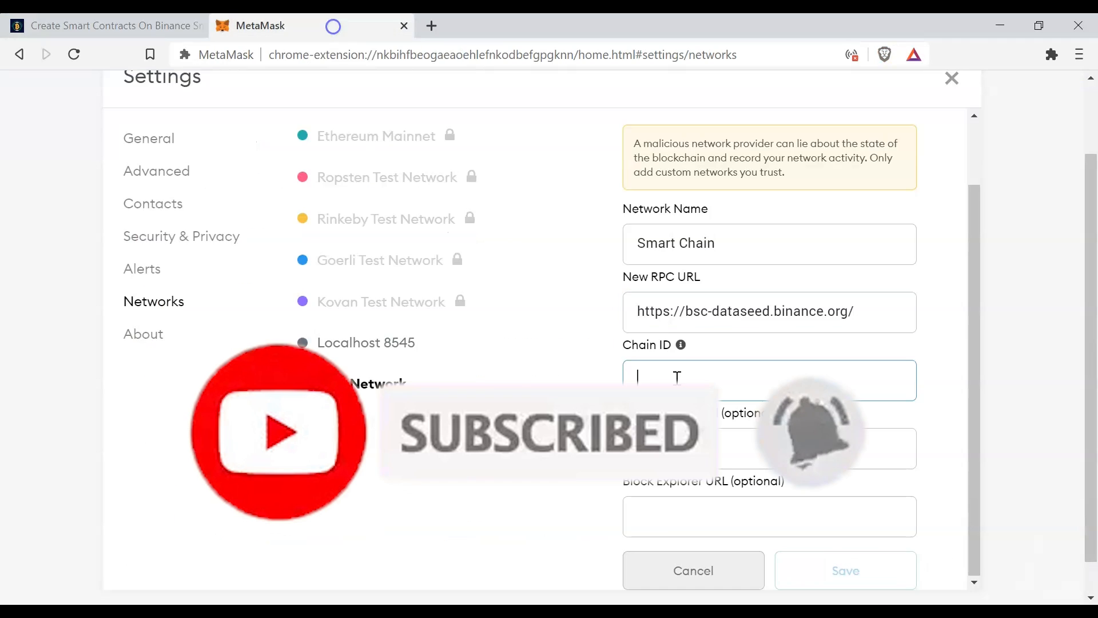
pyautogui.write('56')
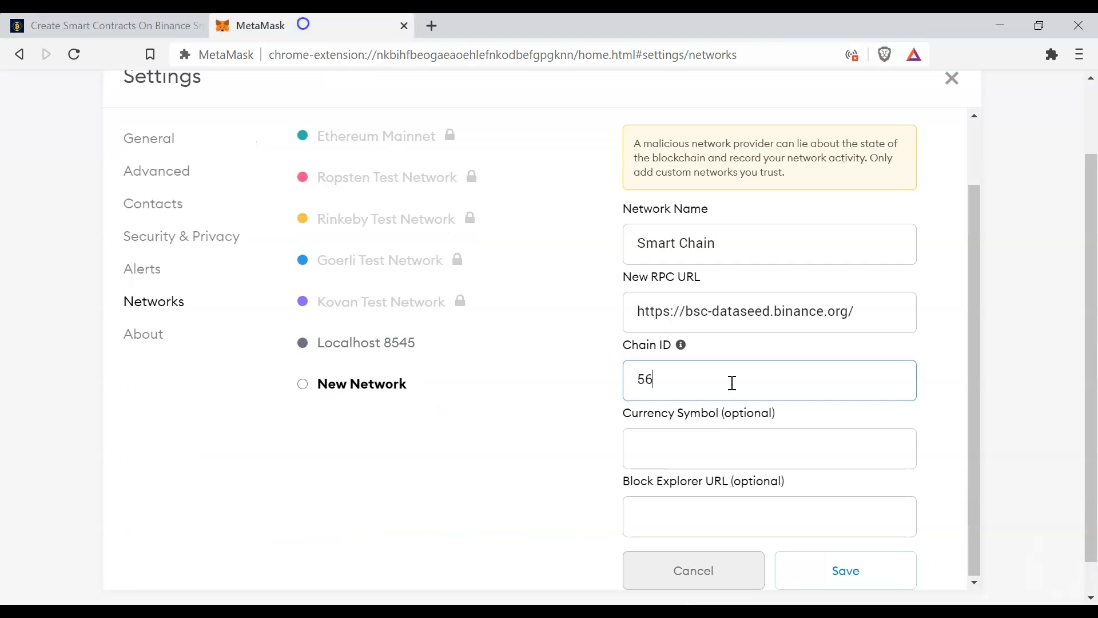
pyautogui.click(787, 454)
pyautogui.write('BNB')
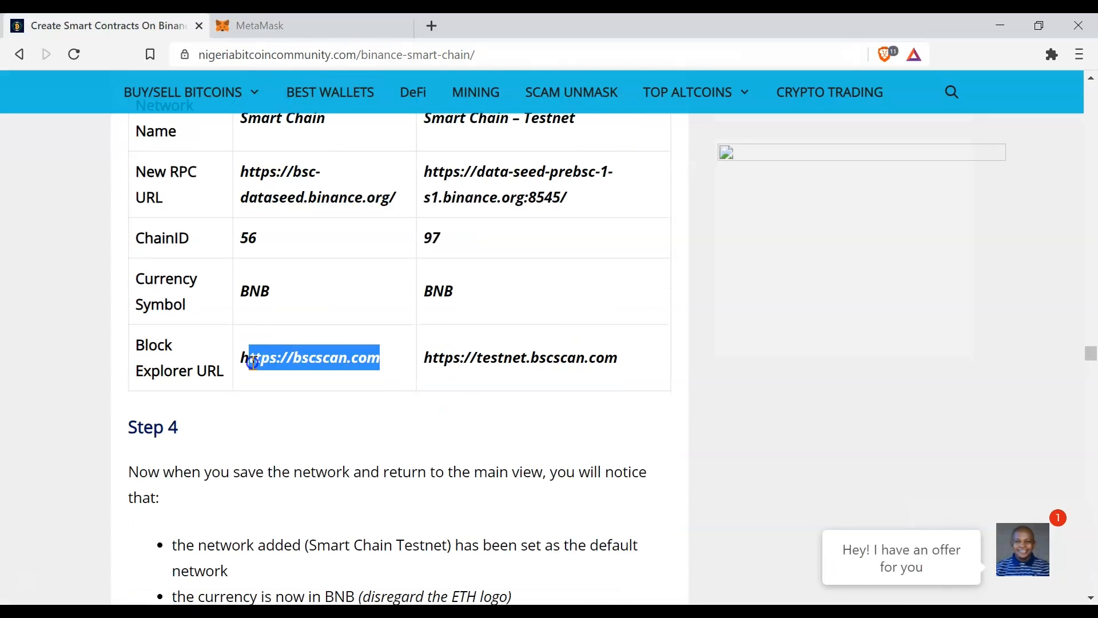
pyautogui.rightClick(245, 358)
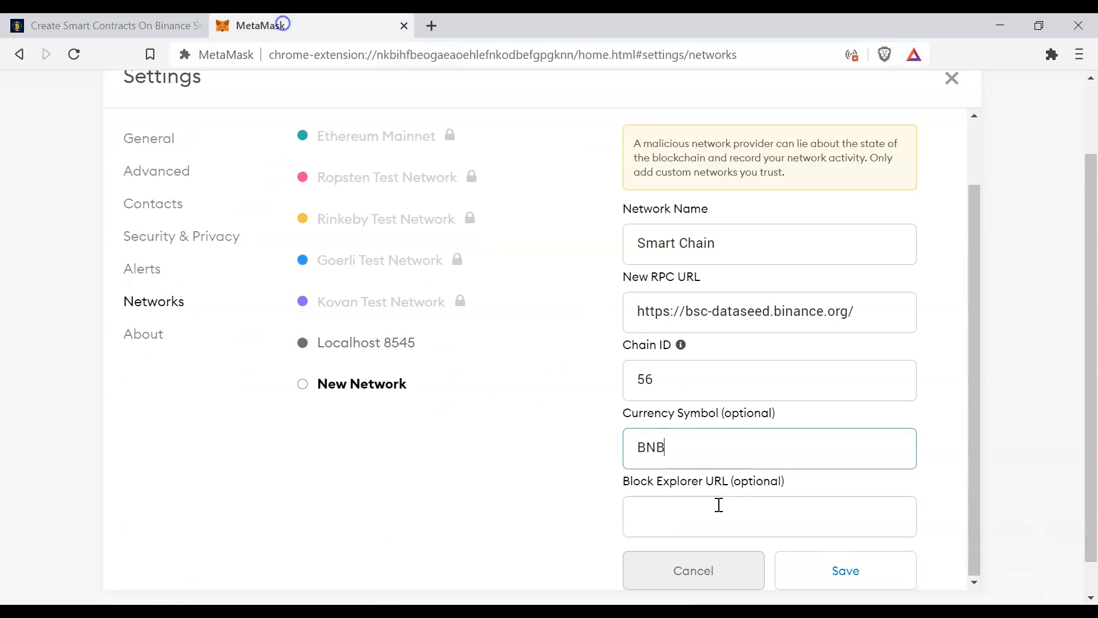
pyautogui.click(720, 505)
pyautogui.hotkey('ctrl', 'v')
pyautogui.scroll(-1, 744, 515)
pyautogui.click(856, 533)
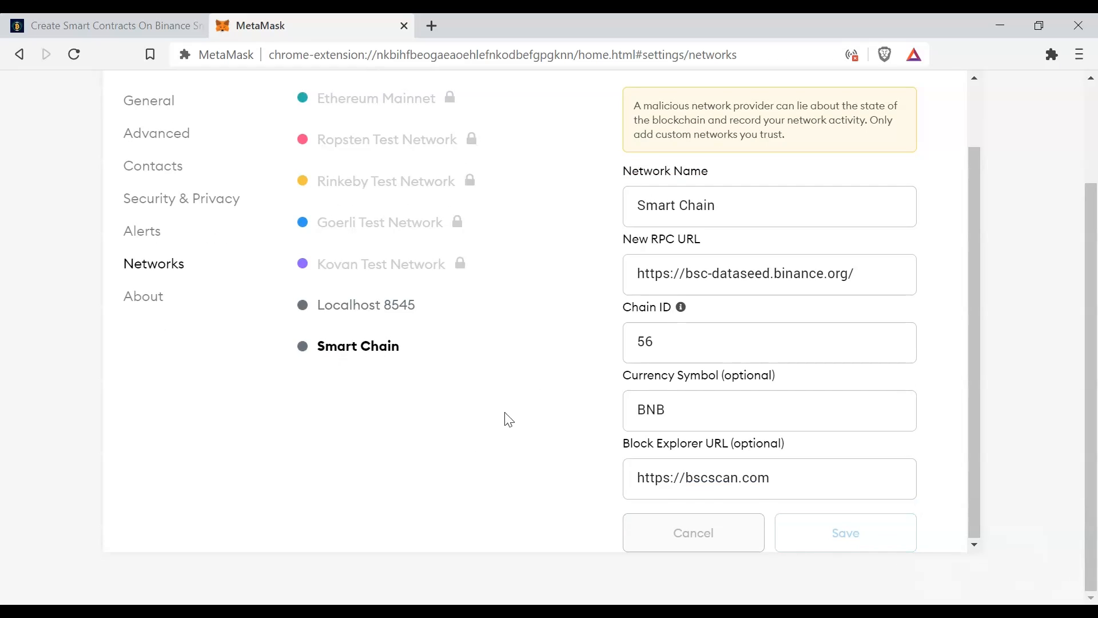
# - Leave the network settings and return to the Account 1 overview
pyautogui.scroll(2, 512, 421)
pyautogui.scroll(2, 469, 197)
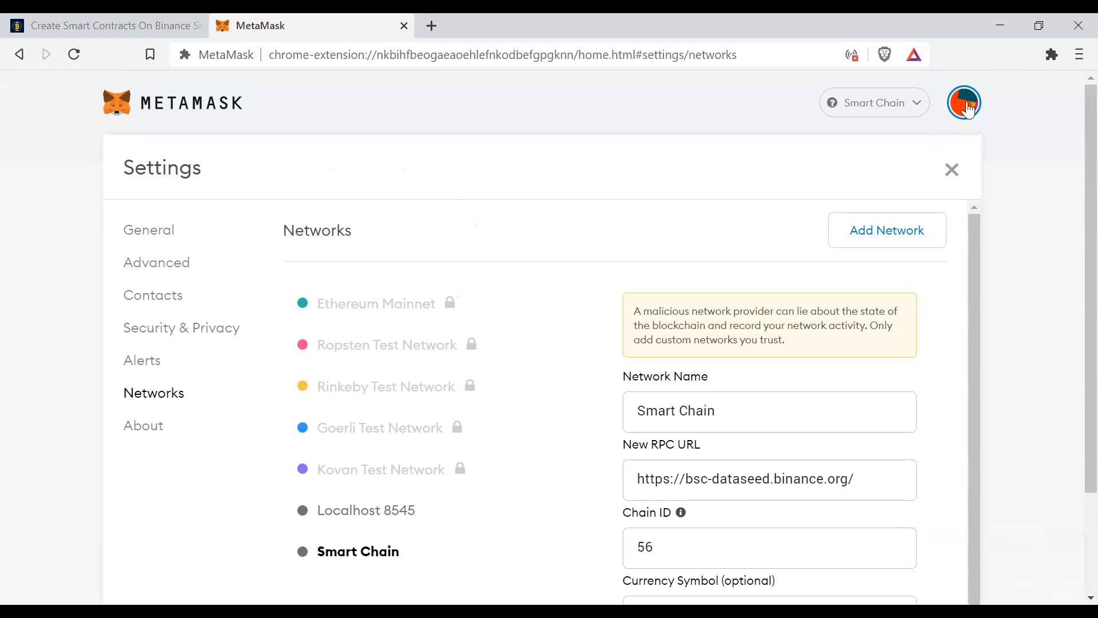
pyautogui.click(188, 114)
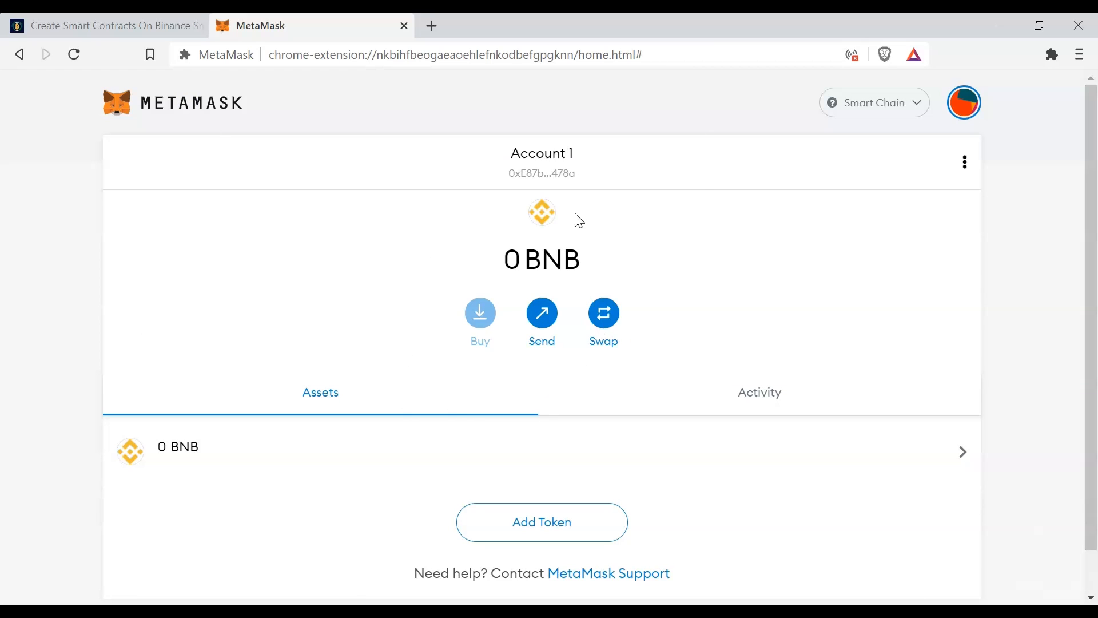
# - Copy Account 1's wallet address on Smart Chain, view the account details with the QR code, and close them
pyautogui.click(552, 176)
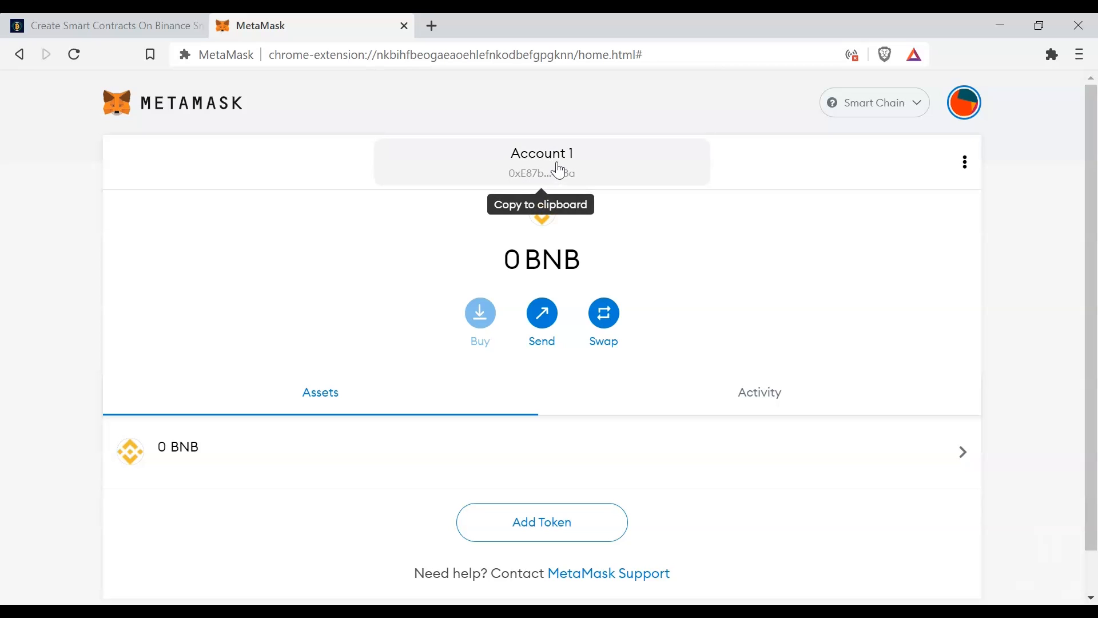
pyautogui.click(965, 162)
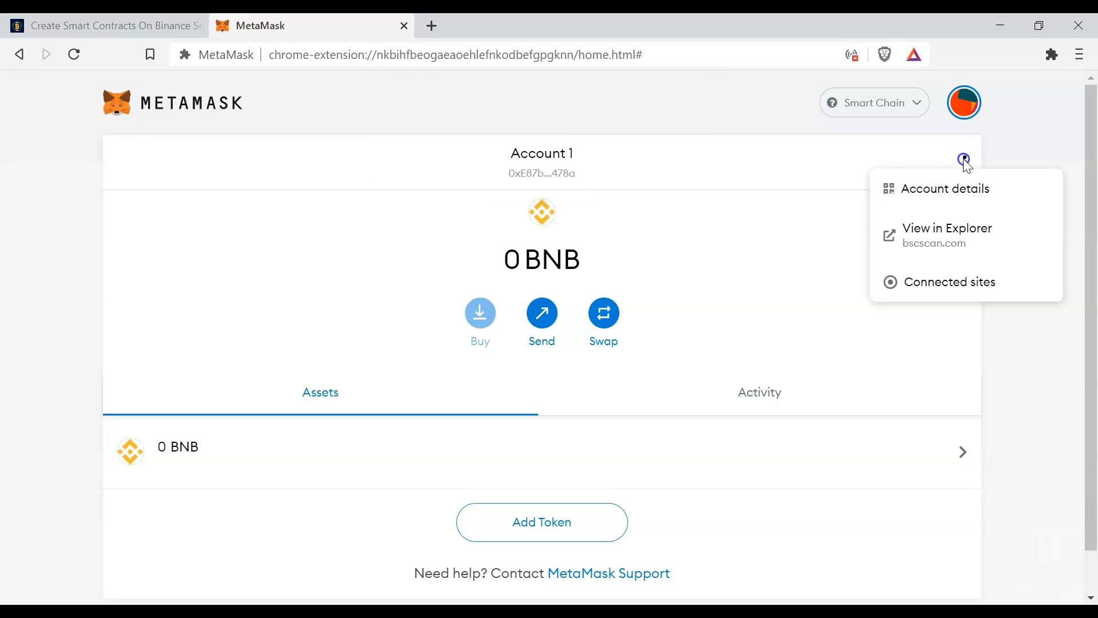
pyautogui.click(947, 190)
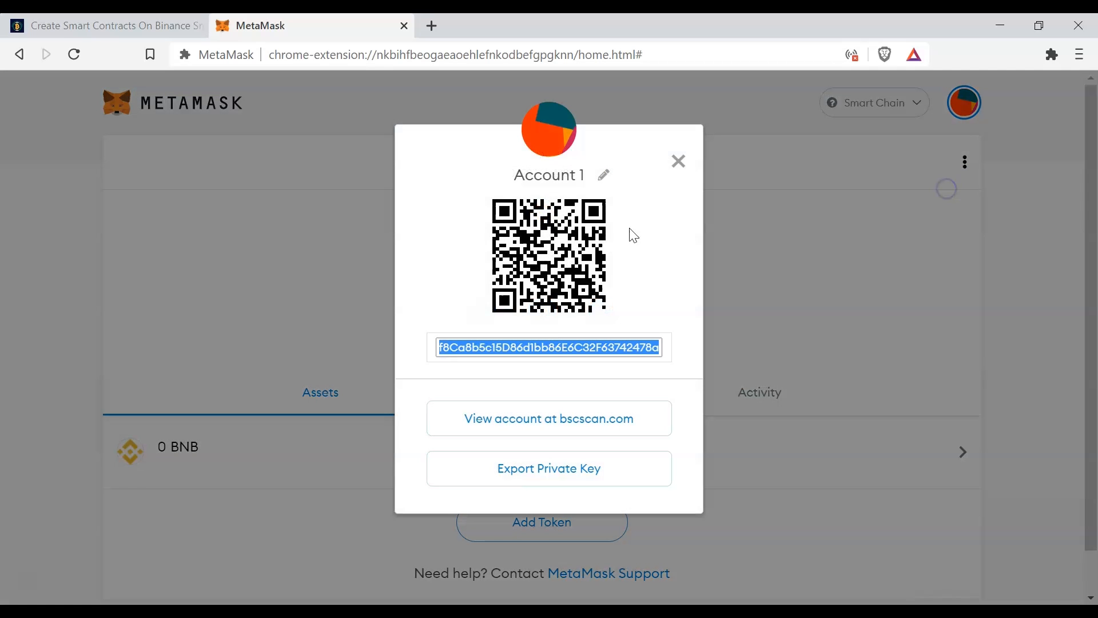
pyautogui.click(681, 165)
# - Switch the active network to Ethereum Mainnet and back to Smart Chain
pyautogui.click(916, 105)
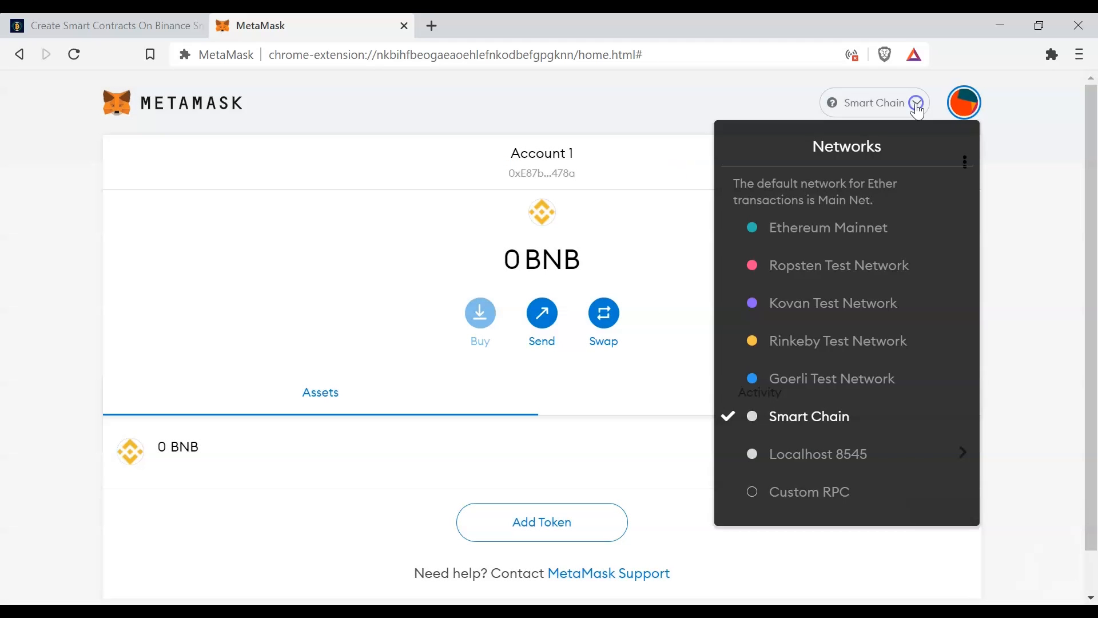
pyautogui.click(832, 239)
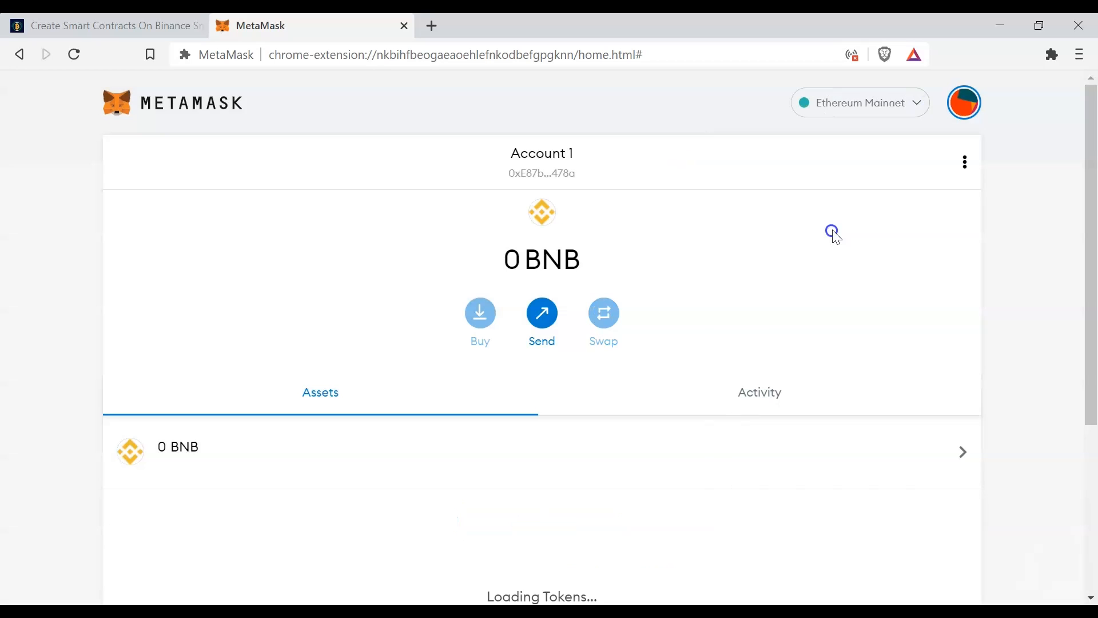
pyautogui.click(915, 104)
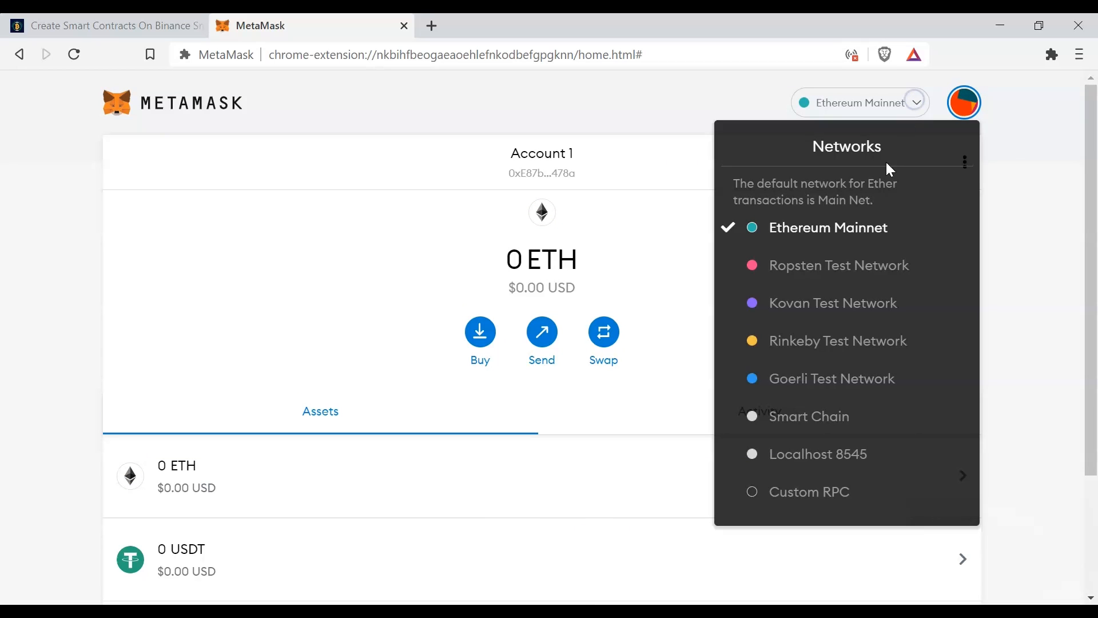
pyautogui.click(823, 420)
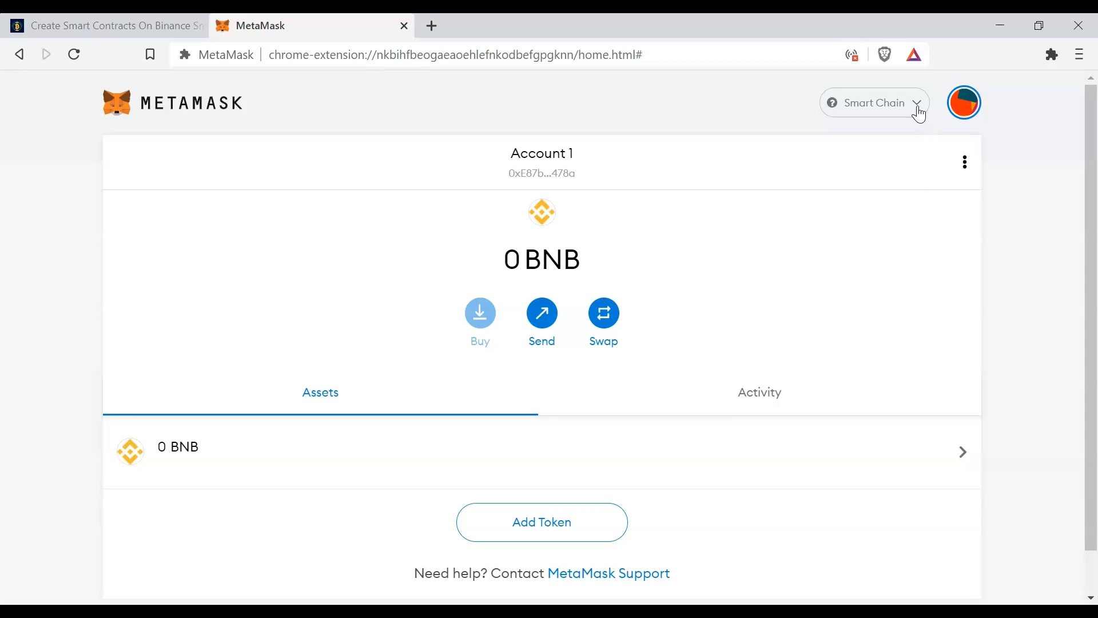
# - Review Account 1's assets on Smart Chain and copy the account's wallet address
pyautogui.scroll(-1, 744, 252)
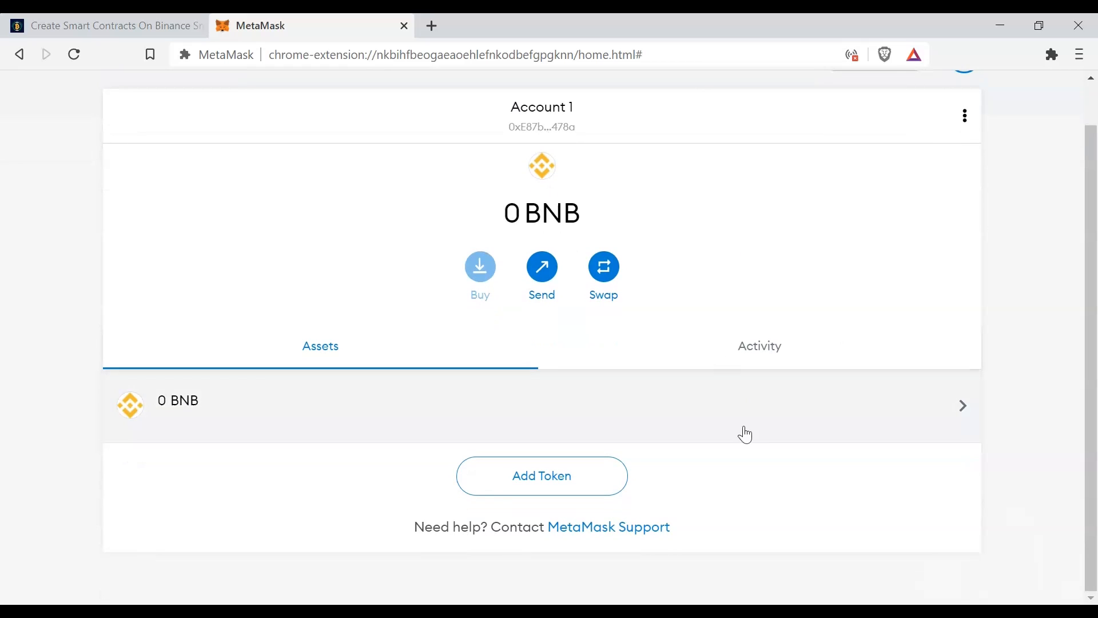
pyautogui.scroll(1, 745, 312)
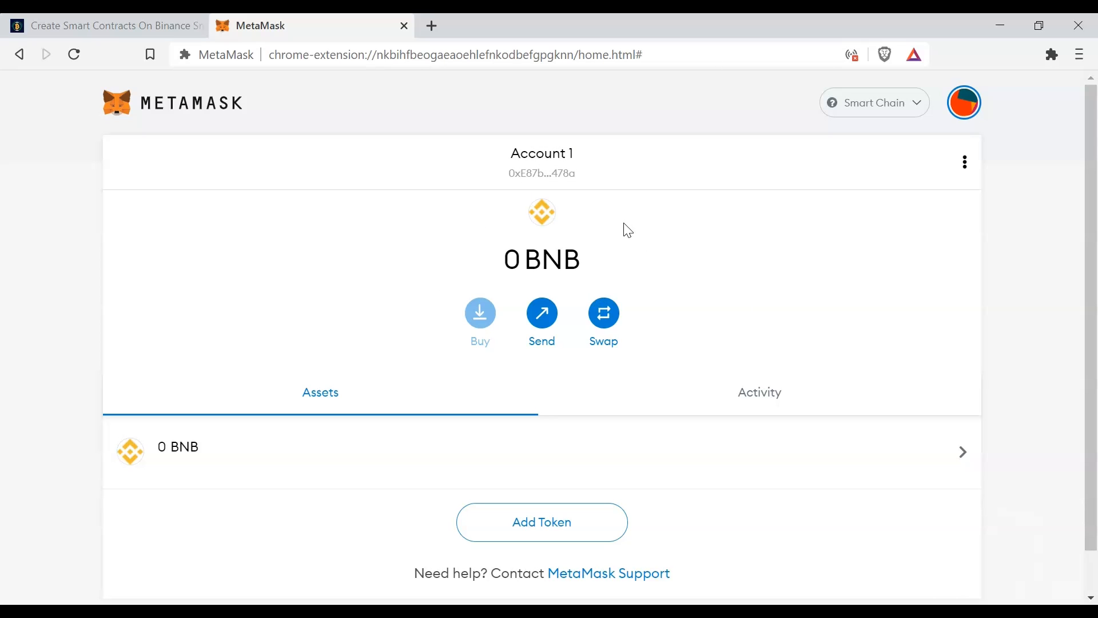
pyautogui.click(558, 169)
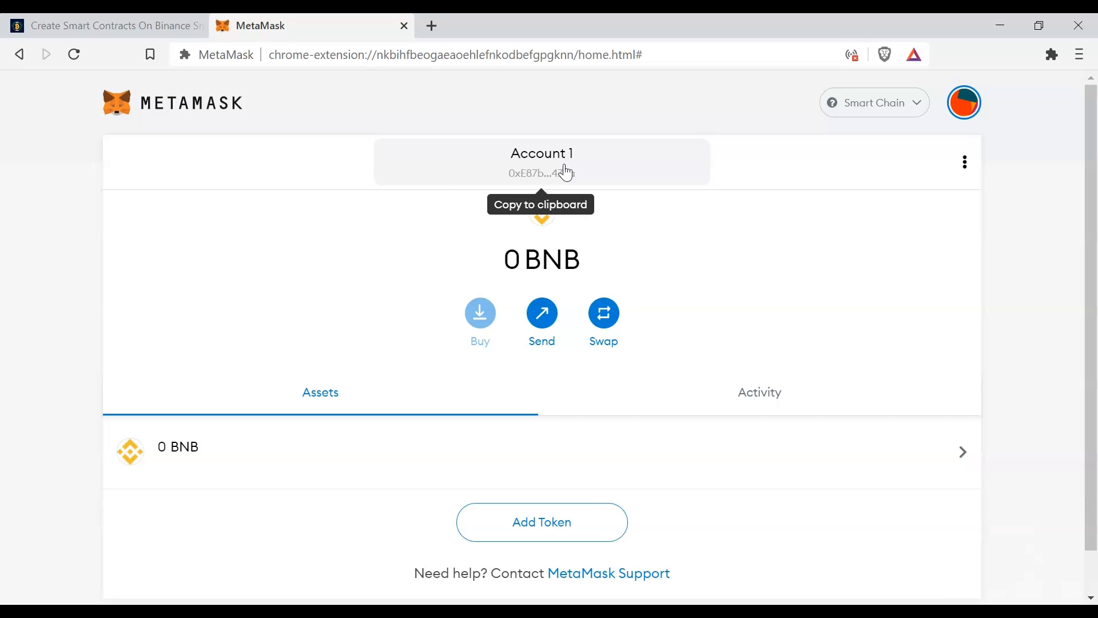
# - View Account 1's asset list on Ethereum Mainnet and return the active network to Smart Chain
pyautogui.click(913, 104)
pyautogui.click(830, 229)
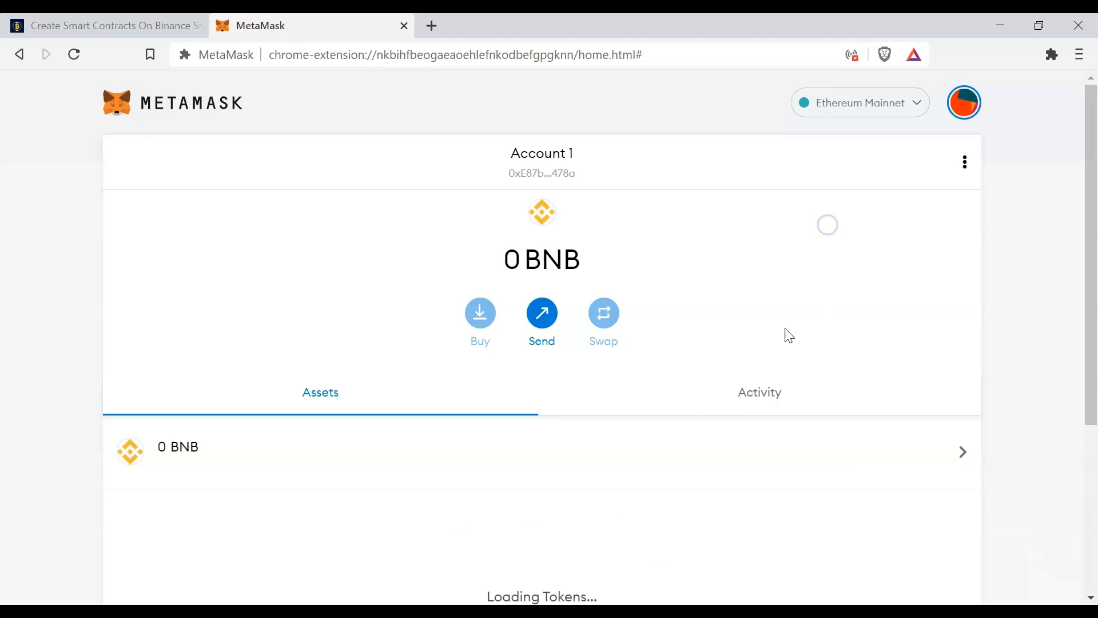
pyautogui.scroll(-3, 654, 341)
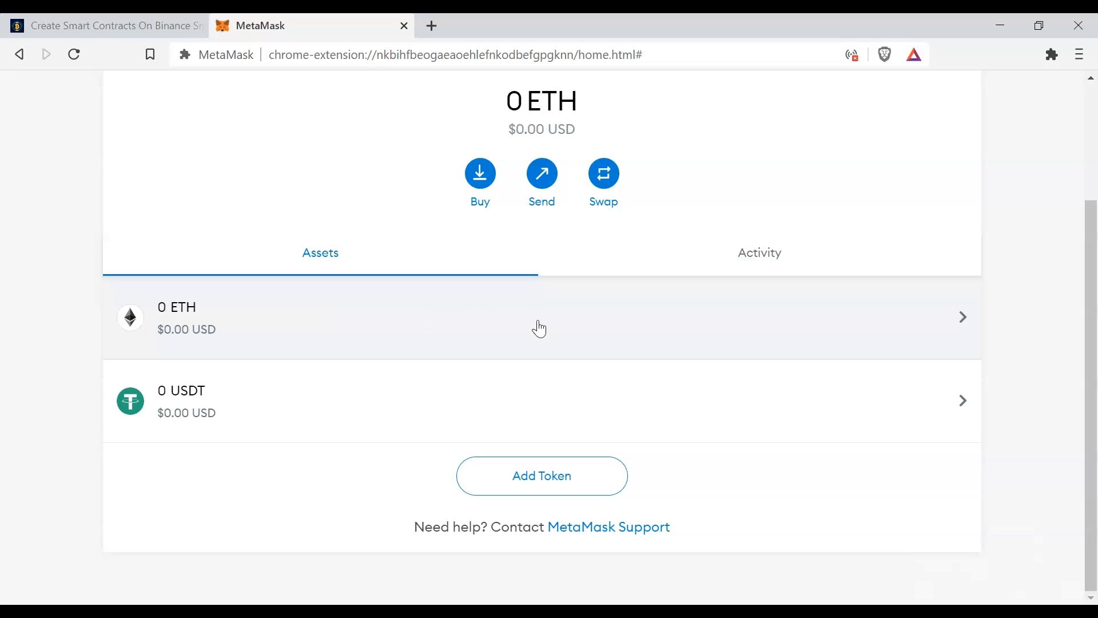
pyautogui.scroll(2, 605, 339)
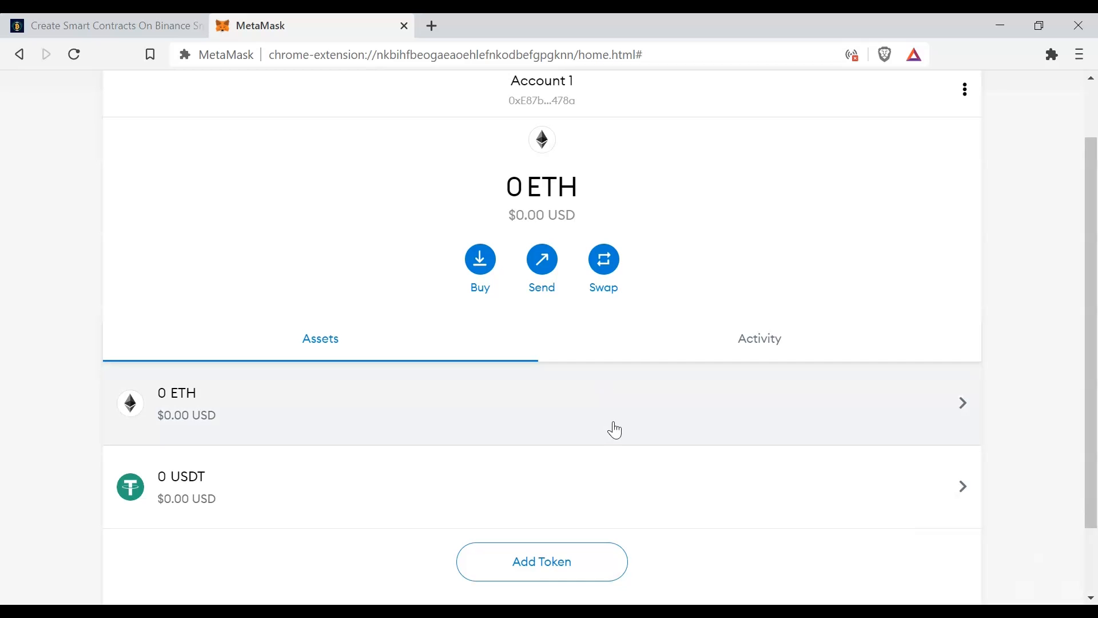
pyautogui.scroll(-2, 614, 430)
pyautogui.scroll(4, 614, 430)
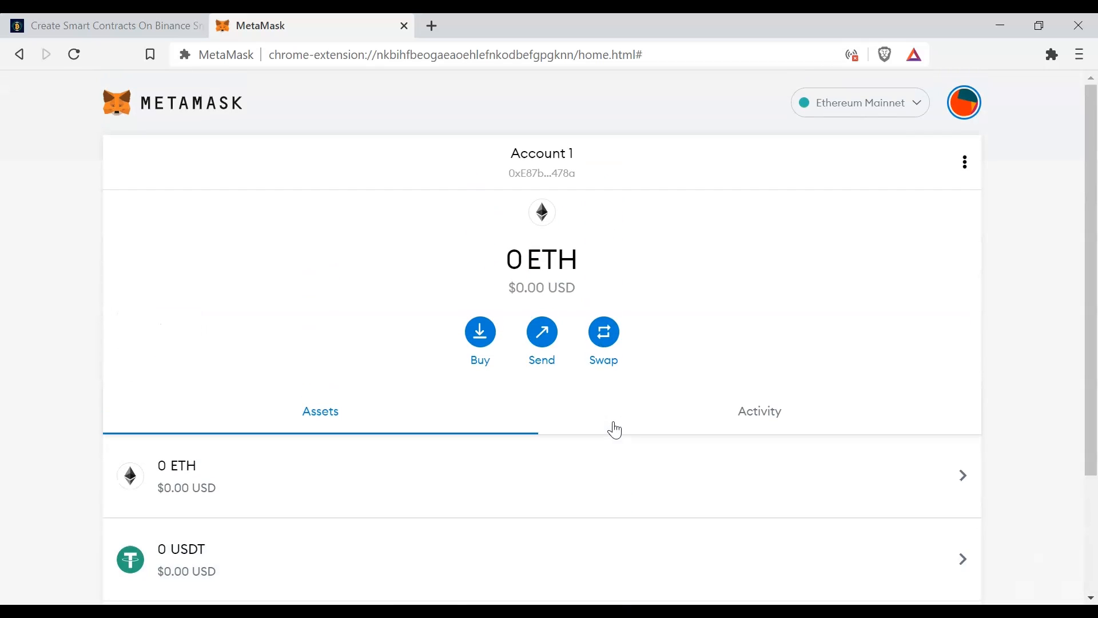
pyautogui.click(918, 104)
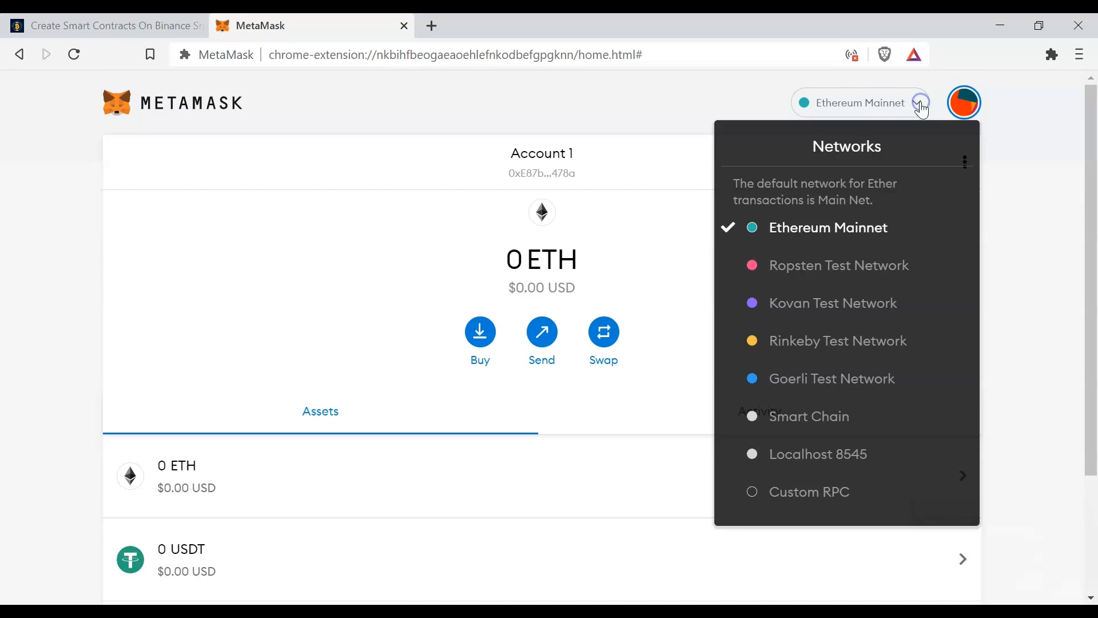
pyautogui.click(811, 421)
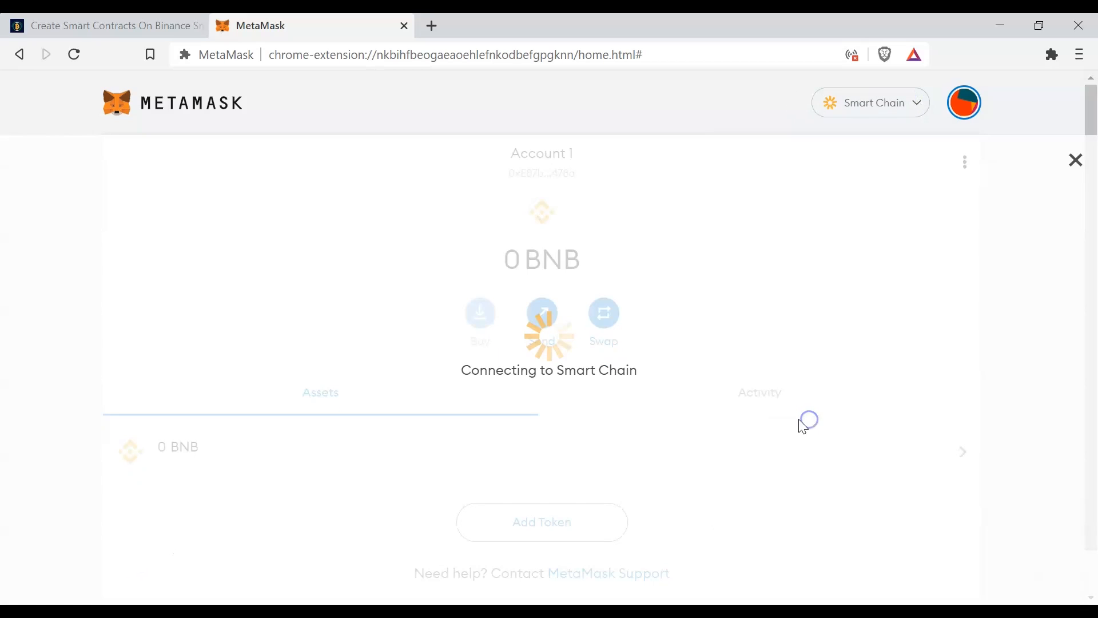